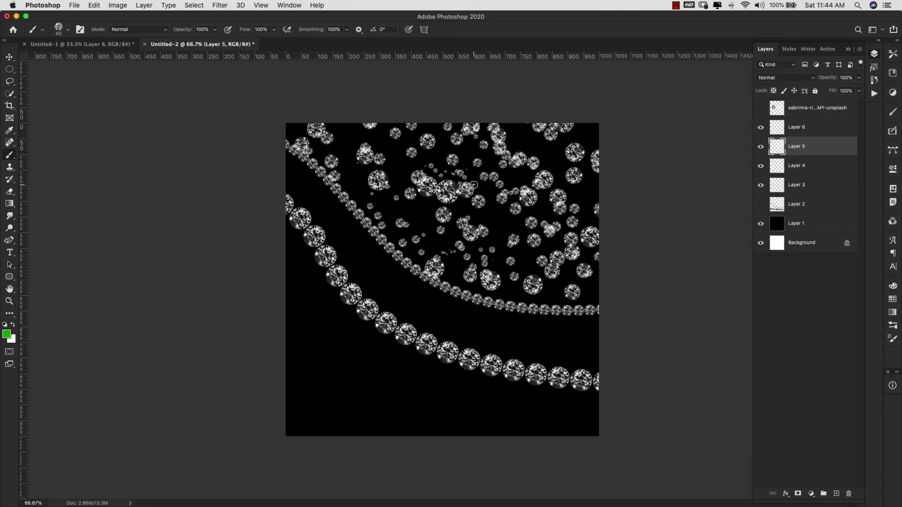
- Paint scattered diamonds in green 0caa00 on Layer 6, across the black area below the large diamond strand
{"action": "left_click", "coordinate": [828, 131]}
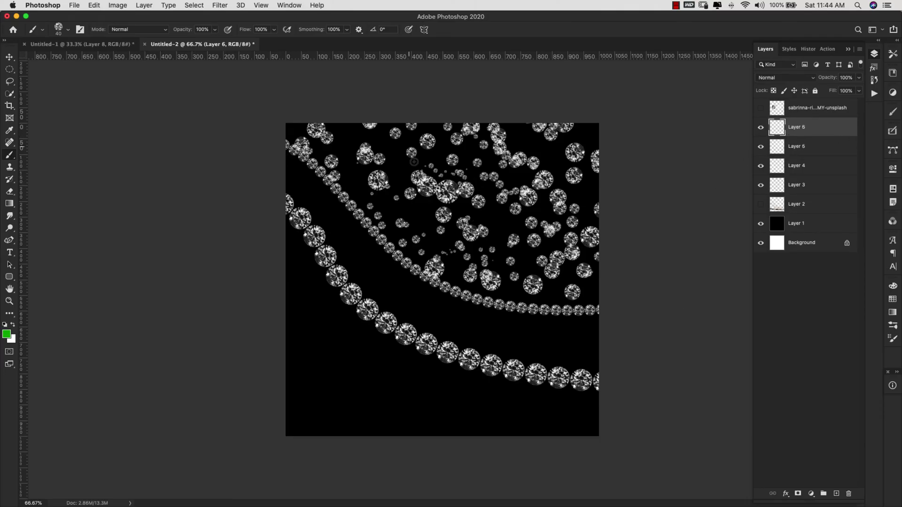
{"action": "left_click", "coordinate": [7, 334]}
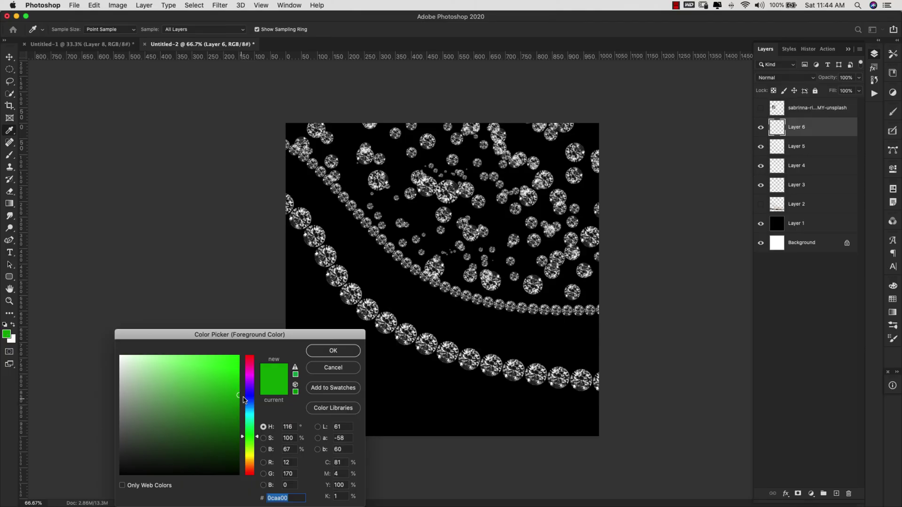
{"action": "left_click", "coordinate": [331, 351]}
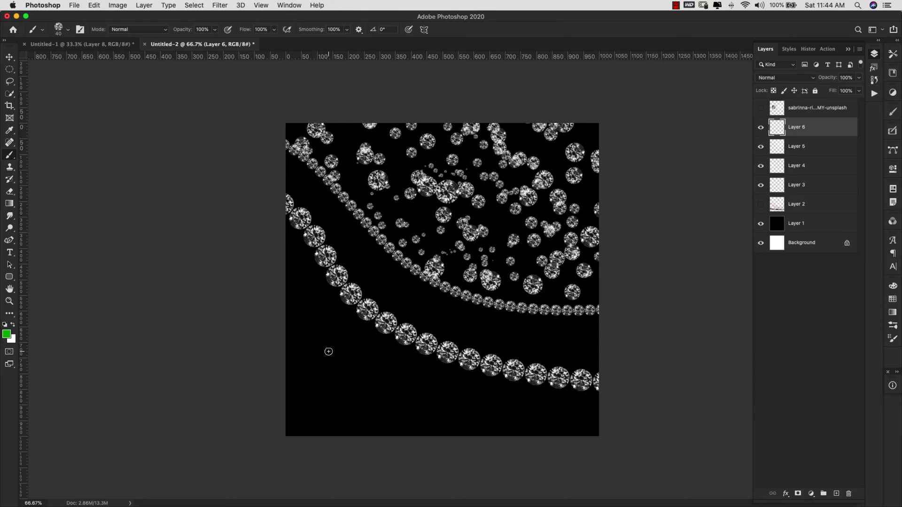
{"action": "mouse_move", "coordinate": [301, 323]}
{"action": "left_mouse_down"}
{"action": "mouse_move", "coordinate": [400, 404]}
{"action": "mouse_move", "coordinate": [592, 425]}
{"action": "left_mouse_up"}
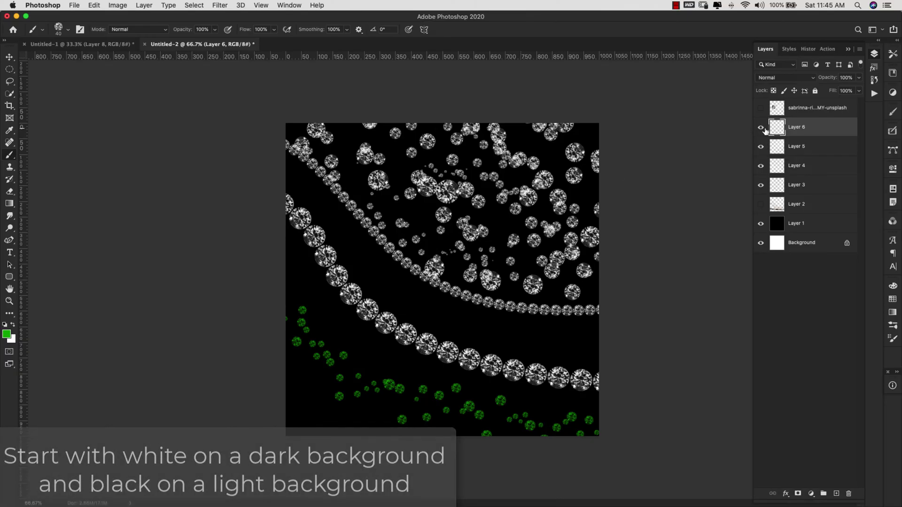
- Add an Inner Glow effect to Layer 5, which holds the scattered white diamonds, and show its settings
{"action": "left_click", "coordinate": [759, 147]}
{"action": "left_click", "coordinate": [760, 149]}
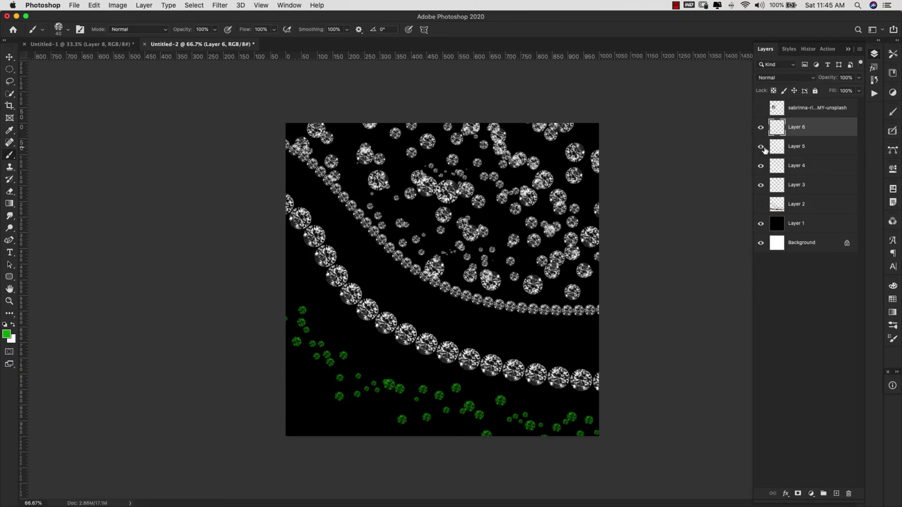
{"action": "left_click", "coordinate": [830, 151]}
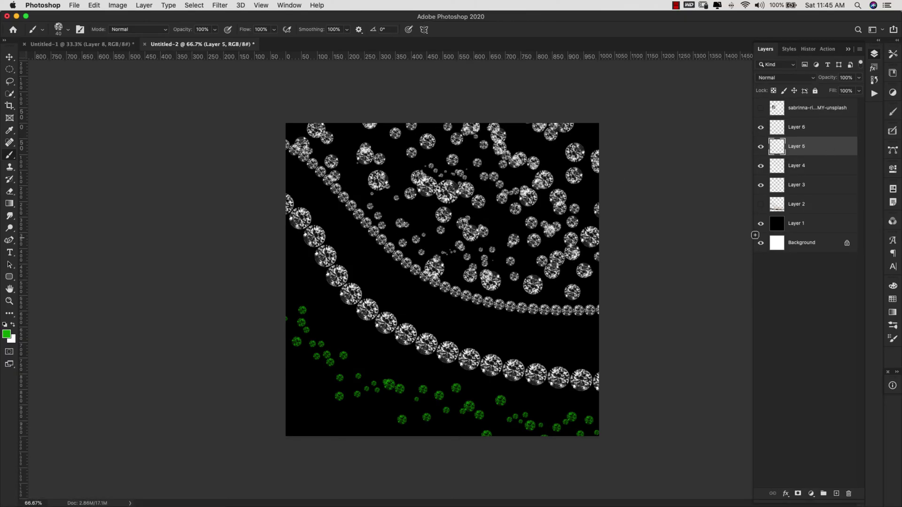
{"action": "double_click", "coordinate": [841, 149]}
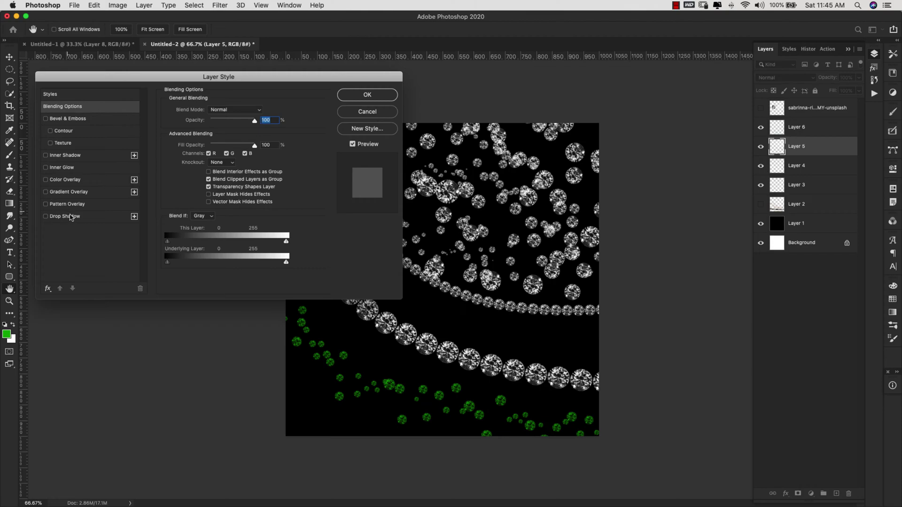
{"action": "left_click", "coordinate": [46, 167]}
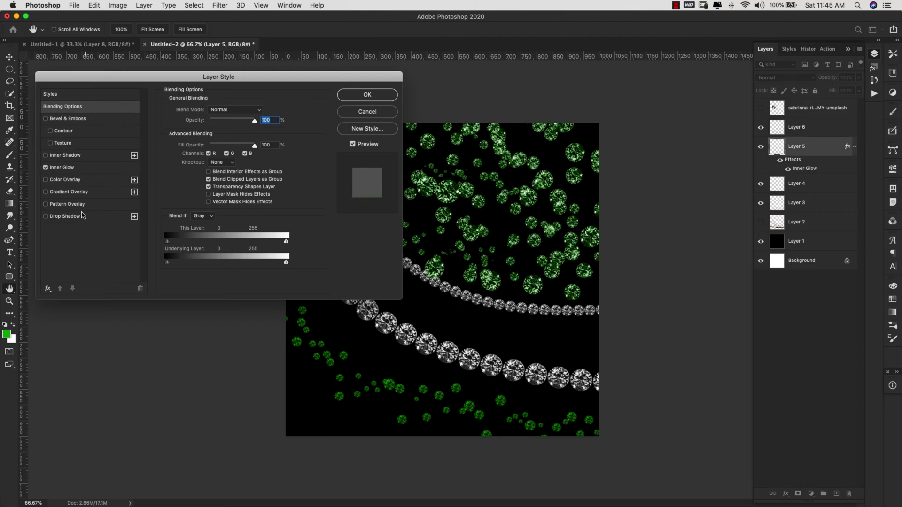
{"action": "left_click", "coordinate": [98, 170]}
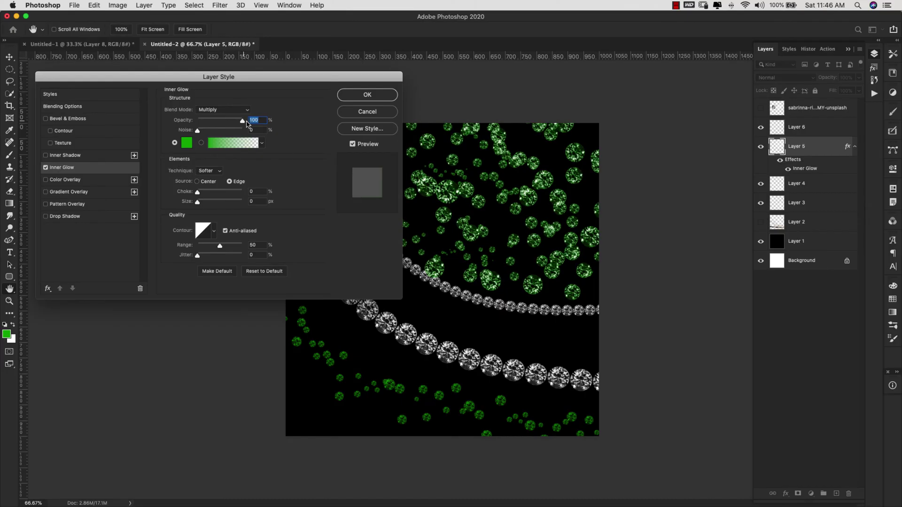
- Apply the Inner Glow at 100% opacity in green 0caa00 with Edge as its source, after comparing it with Center
{"action": "mouse_move", "coordinate": [242, 121]}
{"action": "left_mouse_down"}
{"action": "mouse_move", "coordinate": [221, 121]}
{"action": "mouse_move", "coordinate": [246, 121]}
{"action": "left_mouse_up"}
{"action": "left_click", "coordinate": [186, 143]}
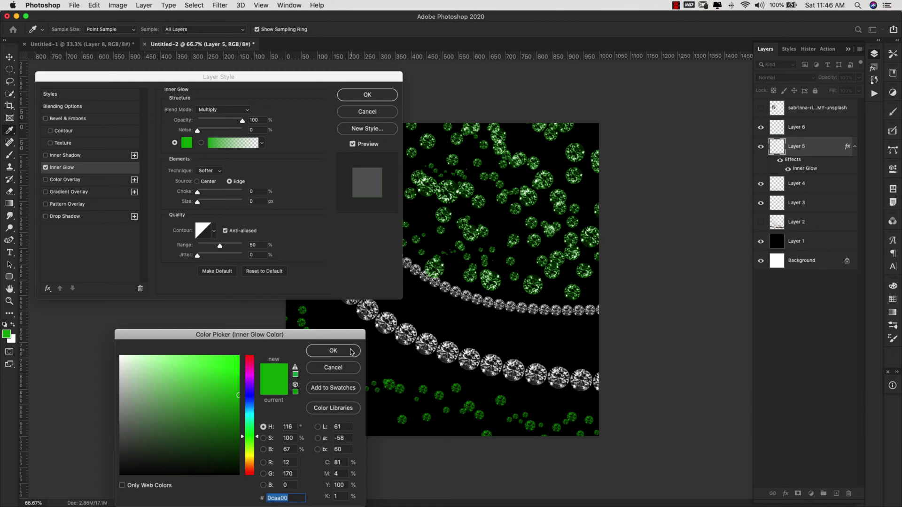
{"action": "left_click", "coordinate": [333, 351]}
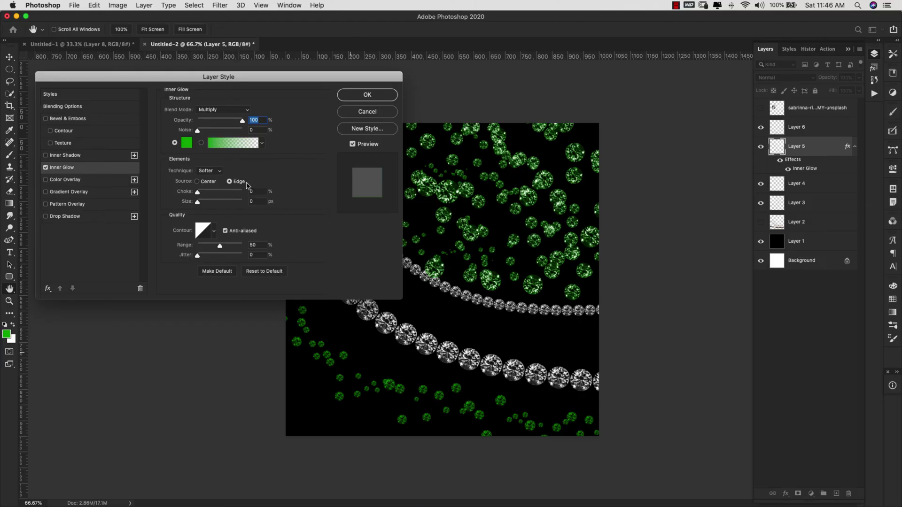
{"action": "left_click", "coordinate": [197, 181]}
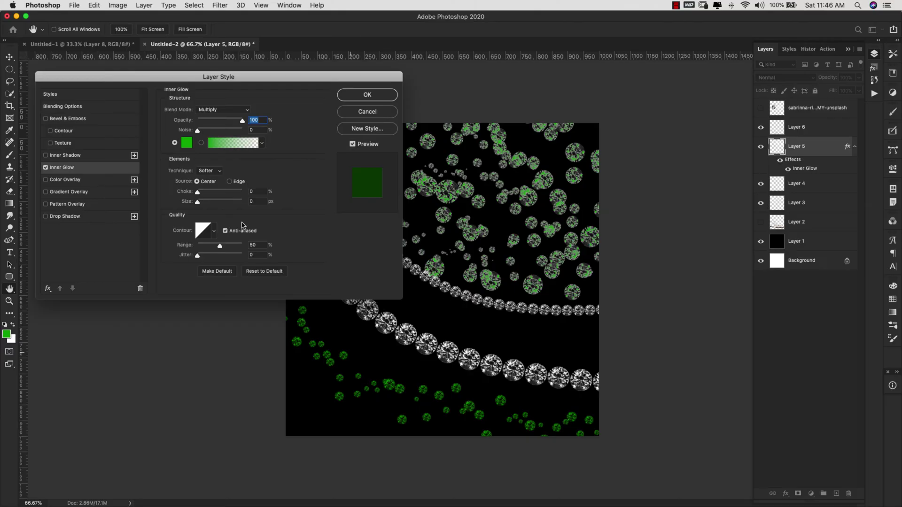
{"action": "left_click", "coordinate": [234, 184]}
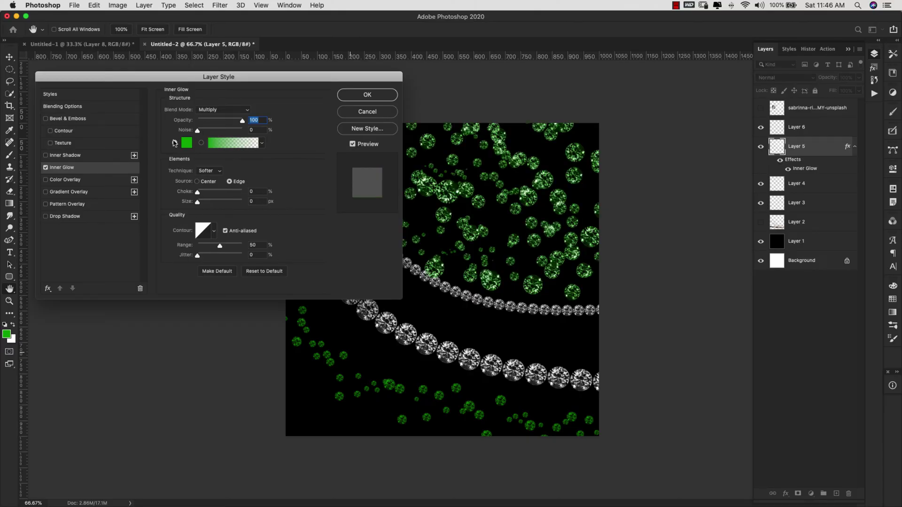
{"action": "key", "text": "Return"}
{"action": "key", "text": "b"}
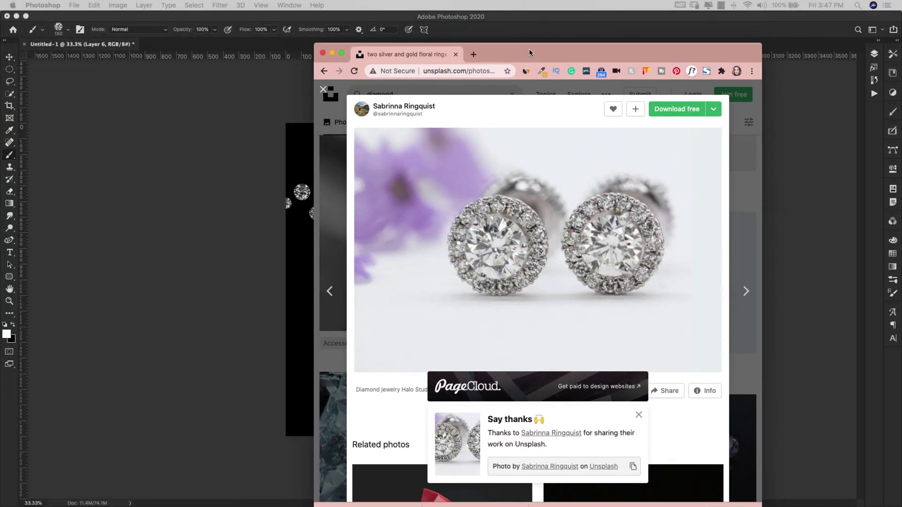
- In Chrome, close the earring photo and look through Unsplash's diamond photo results for suitable source images
{"action": "left_click_drag", "start_coordinate": [529, 49], "coordinate": [544, 30]}
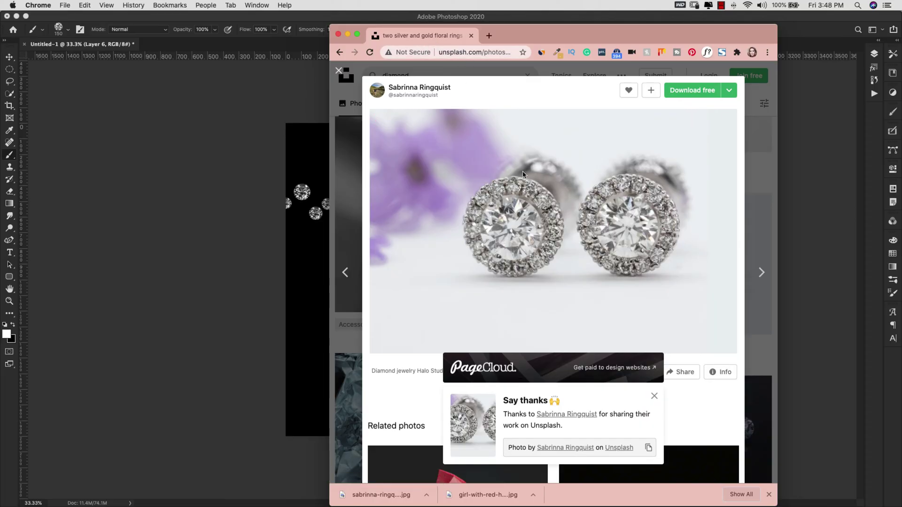
{"action": "left_click", "coordinate": [339, 70]}
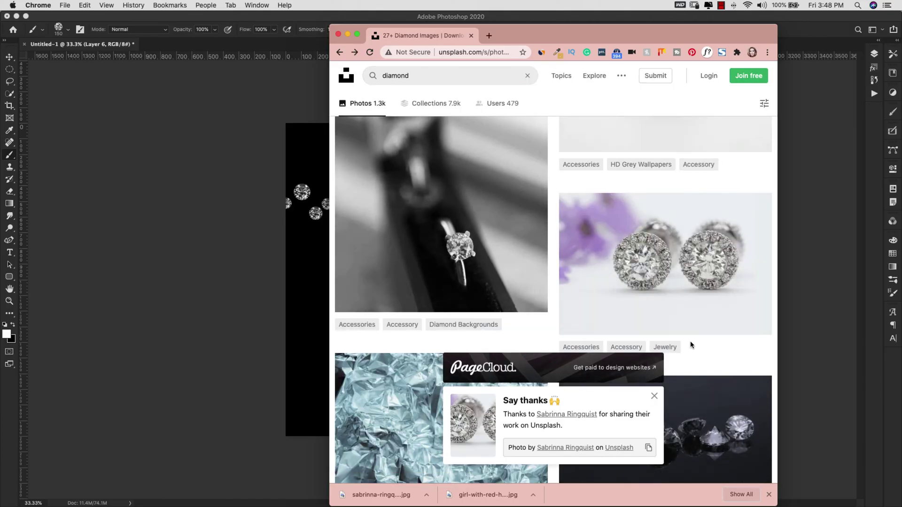
{"action": "scroll", "coordinate": [690, 343], "scroll_direction": "down", "scroll_amount": 6}
{"action": "scroll", "coordinate": [690, 345], "scroll_direction": "down", "scroll_amount": 2}
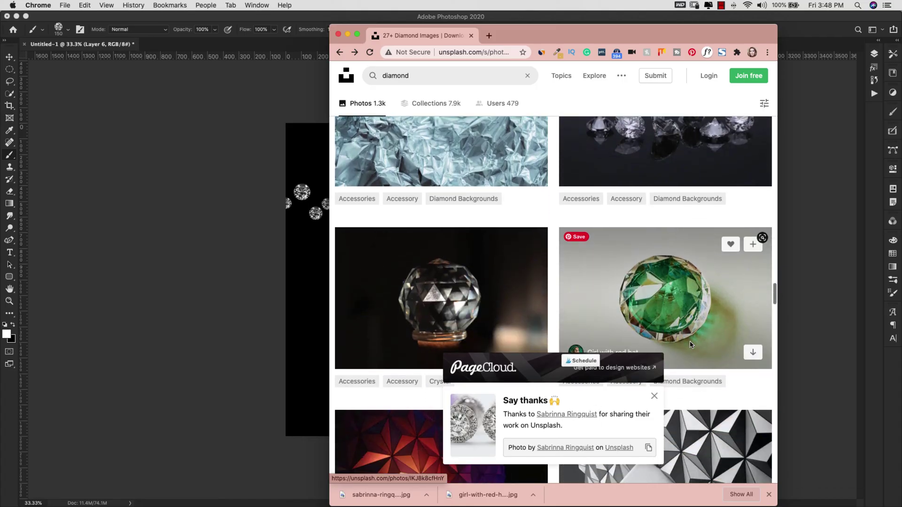
{"action": "scroll", "coordinate": [658, 292], "scroll_direction": "up", "scroll_amount": 5}
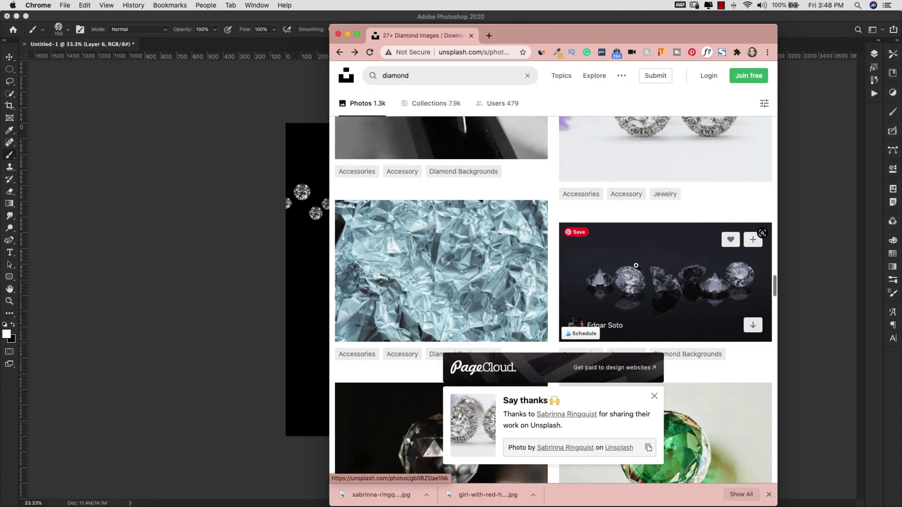
{"action": "scroll", "coordinate": [657, 282], "scroll_direction": "up", "scroll_amount": 4}
{"action": "scroll", "coordinate": [672, 295], "scroll_direction": "up", "scroll_amount": 4}
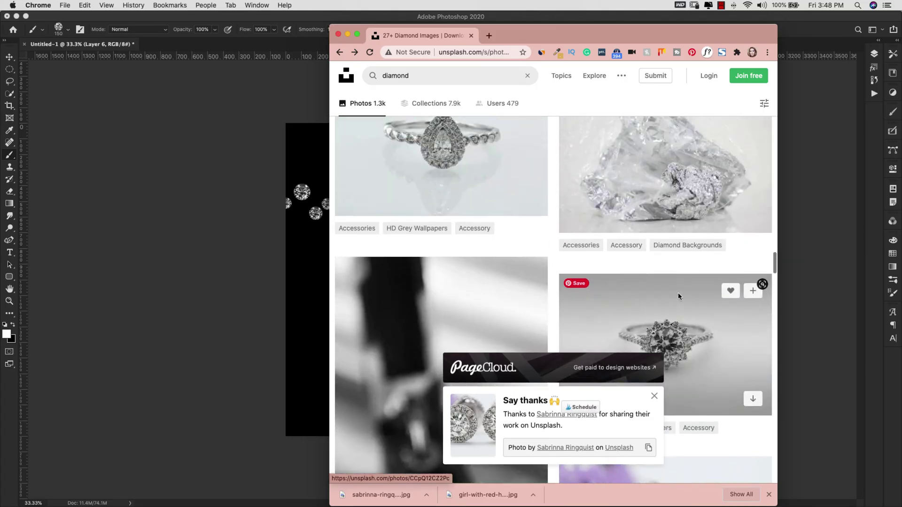
{"action": "scroll", "coordinate": [650, 282], "scroll_direction": "up", "scroll_amount": 6}
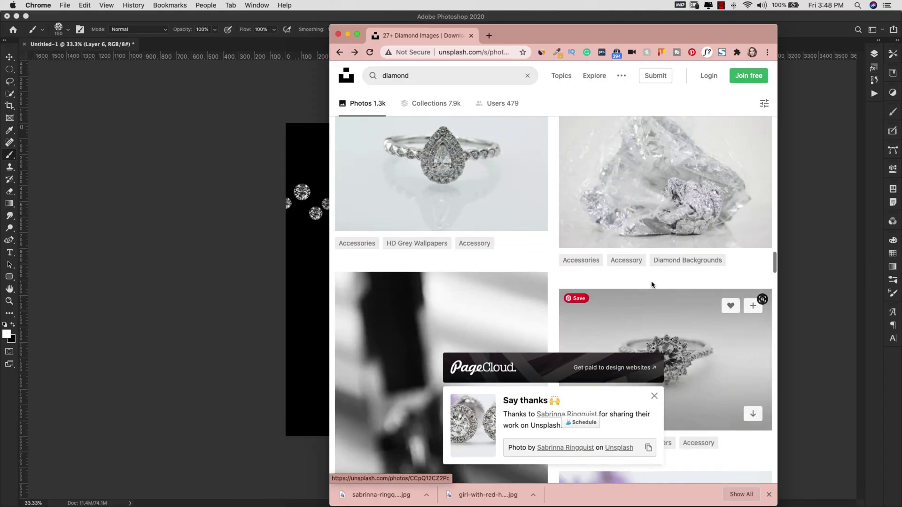
{"action": "scroll", "coordinate": [544, 265], "scroll_direction": "up", "scroll_amount": 6}
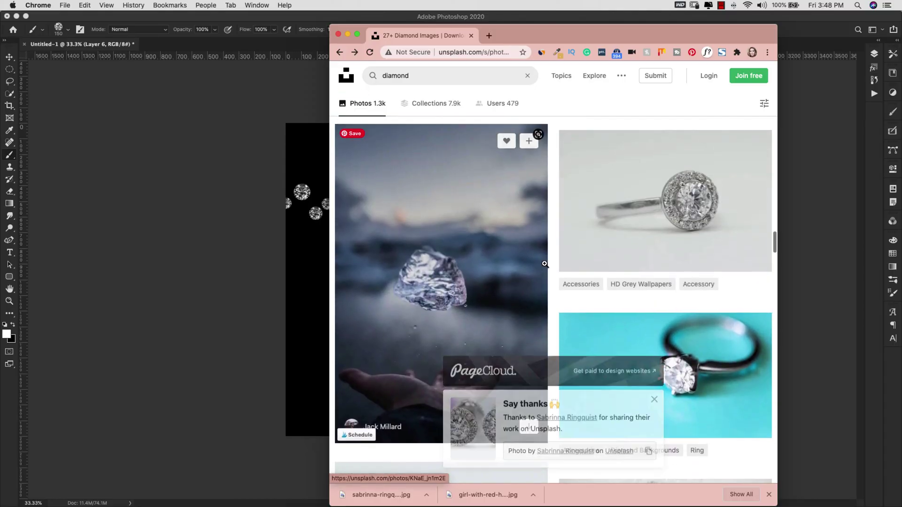
{"action": "scroll", "coordinate": [377, 352], "scroll_direction": "down", "scroll_amount": 1}
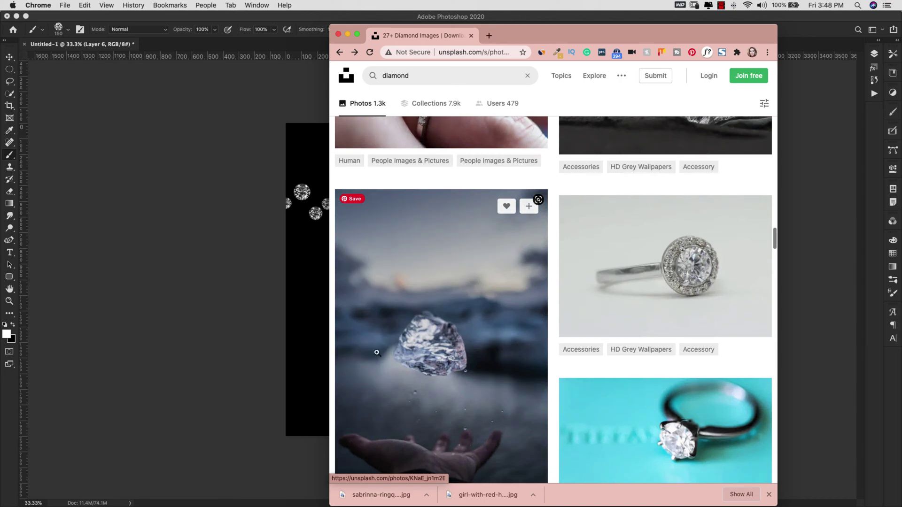
{"action": "scroll", "coordinate": [461, 346], "scroll_direction": "up", "scroll_amount": 6}
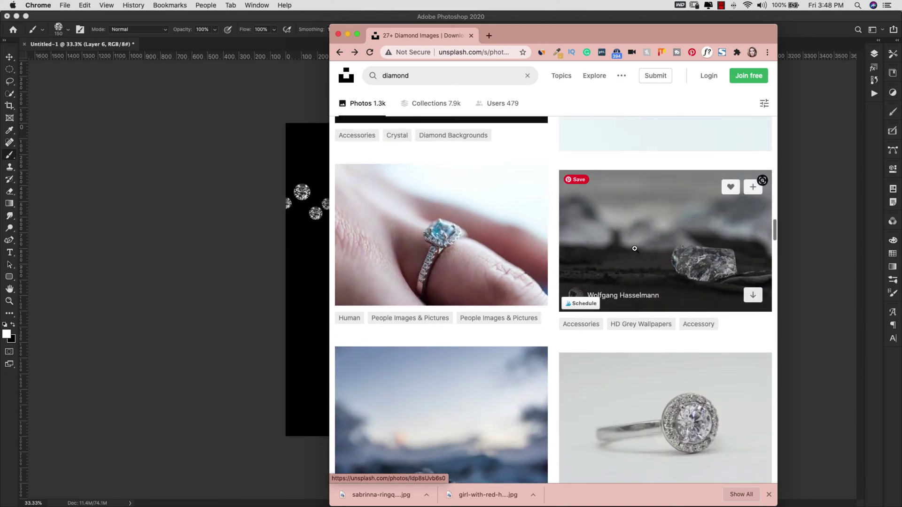
{"action": "scroll", "coordinate": [551, 227], "scroll_direction": "up", "scroll_amount": 7}
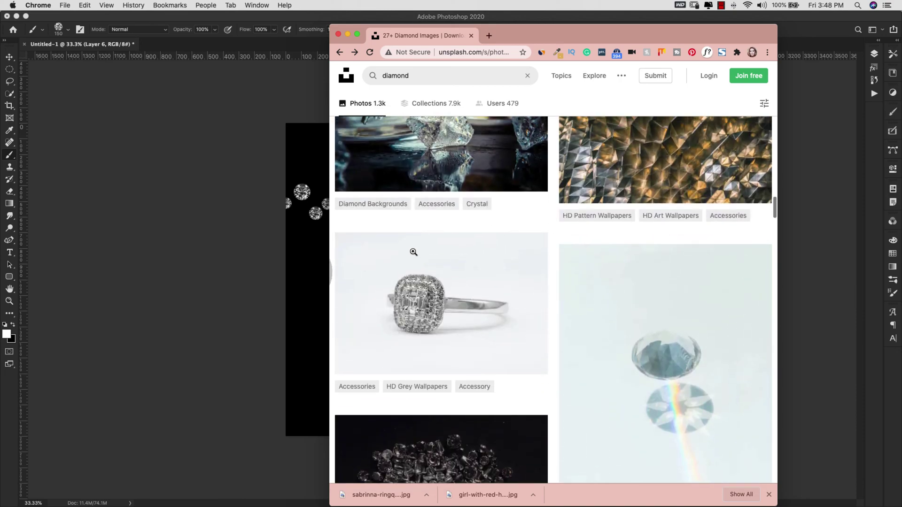
{"action": "scroll", "coordinate": [610, 271], "scroll_direction": "up", "scroll_amount": 6}
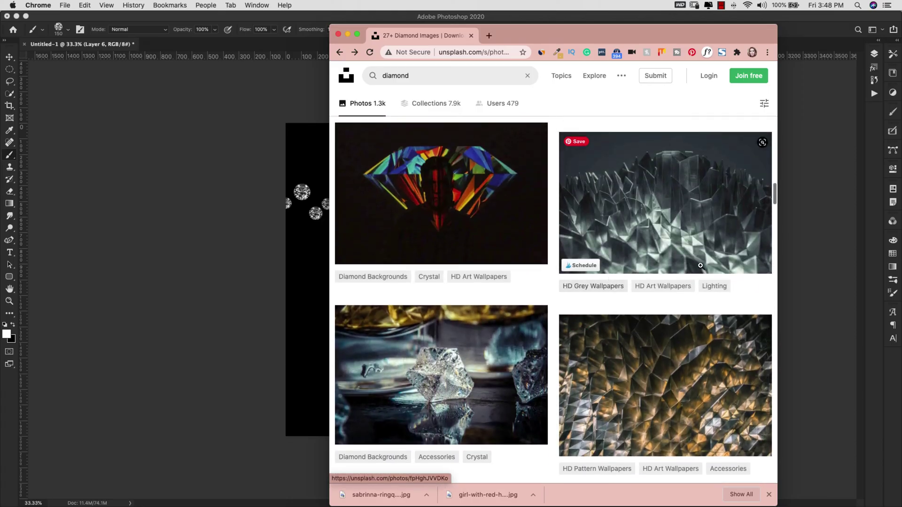
- Switch to Photoshop and create a new 1000 x 1000 pixel RGB document at 72 pixels/inch
{"action": "key", "text": "super+m"}
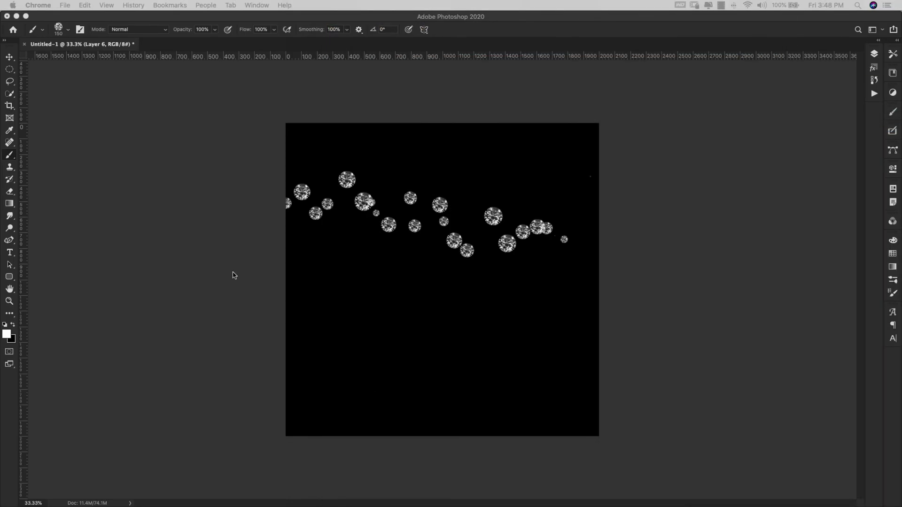
{"action": "left_click", "coordinate": [209, 120]}
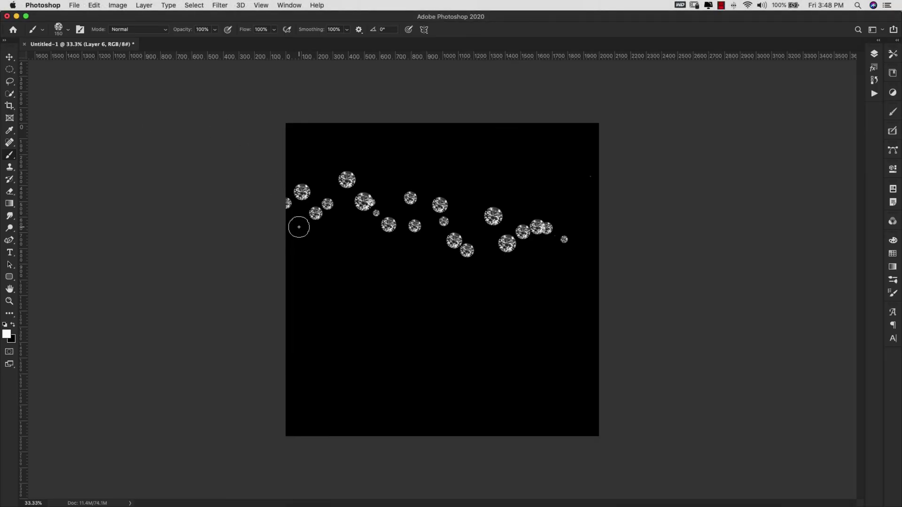
{"action": "left_click", "coordinate": [76, 5]}
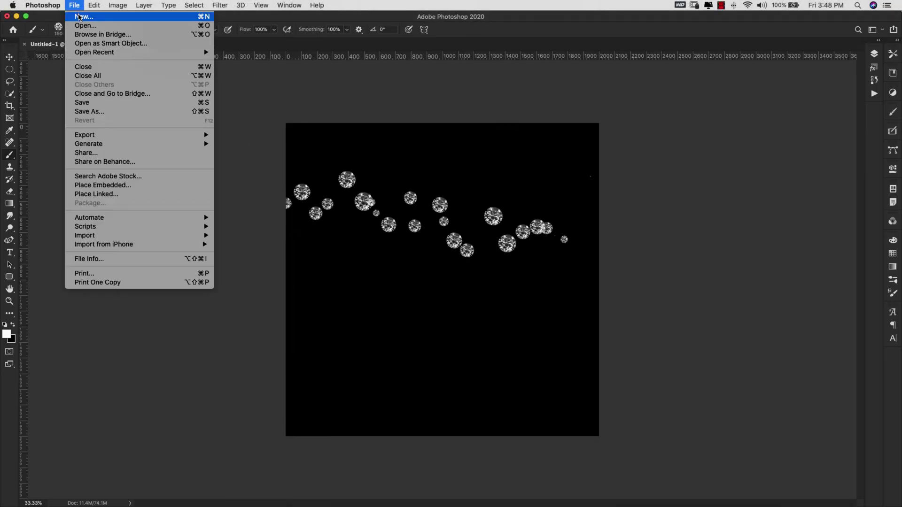
{"action": "left_click", "coordinate": [82, 16]}
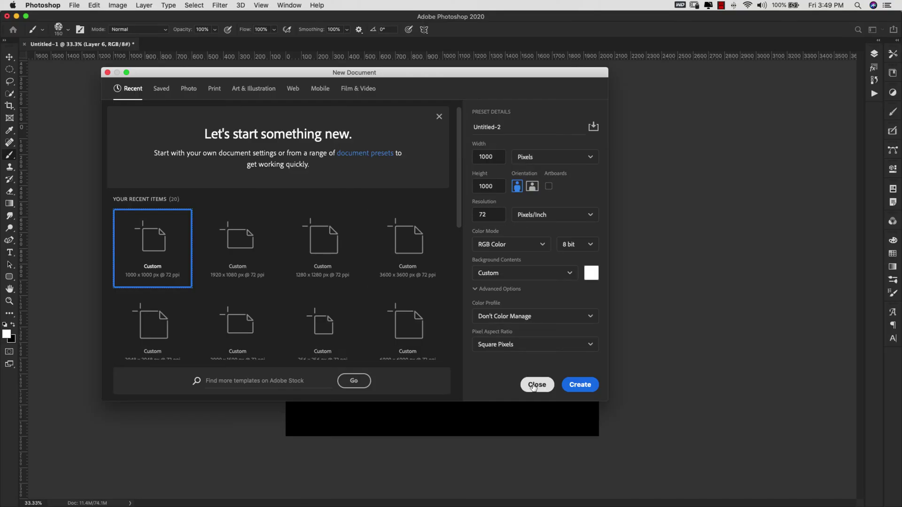
{"action": "left_click", "coordinate": [580, 385]}
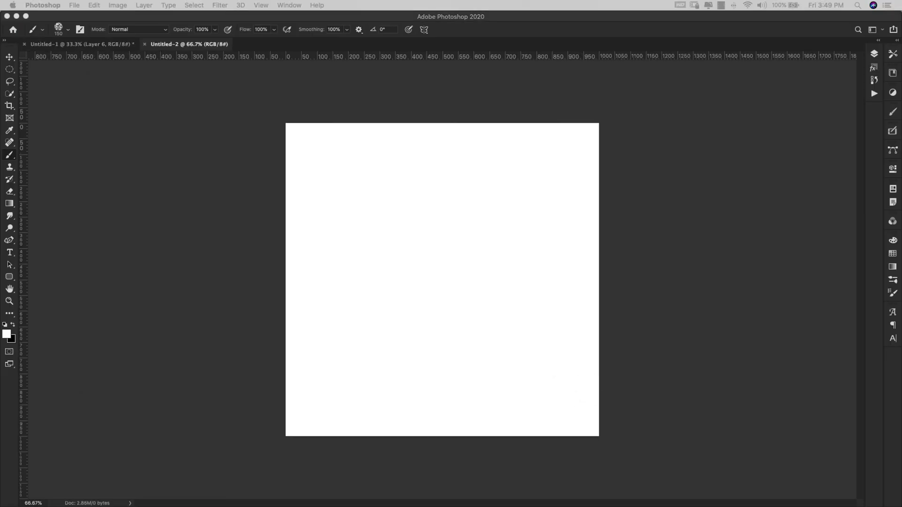
- Place the earring photo in the document, scaled to 49.69% wide and 48.99% high, with the right-hand earring fully on the canvas
{"action": "left_click_drag", "start_coordinate": [846, 203], "coordinate": [390, 233]}
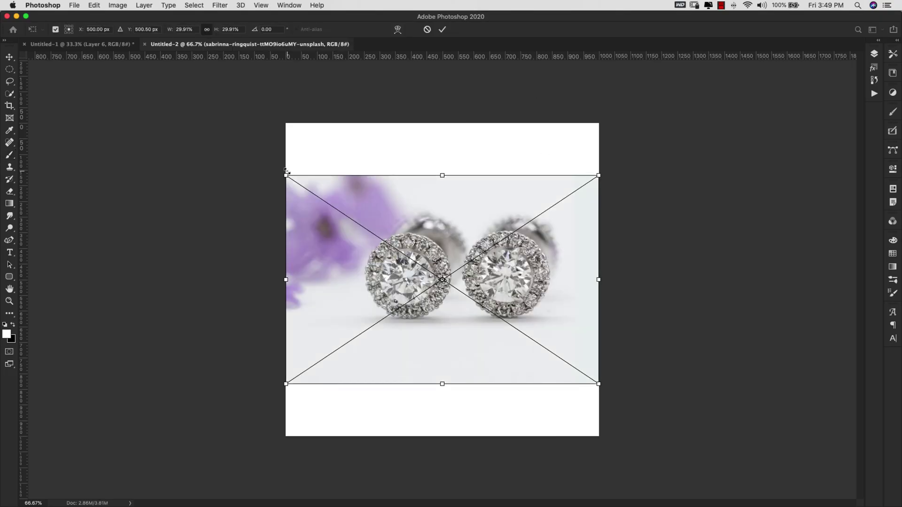
{"action": "left_click_drag", "start_coordinate": [286, 172], "coordinate": [265, 145]}
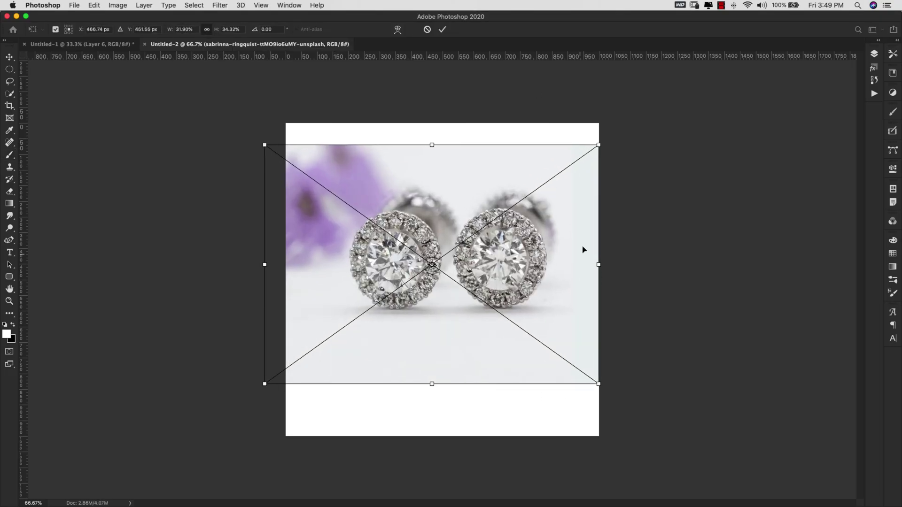
{"action": "left_click_drag", "start_coordinate": [596, 383], "coordinate": [709, 479]}
{"action": "left_click_drag", "start_coordinate": [425, 346], "coordinate": [302, 275]}
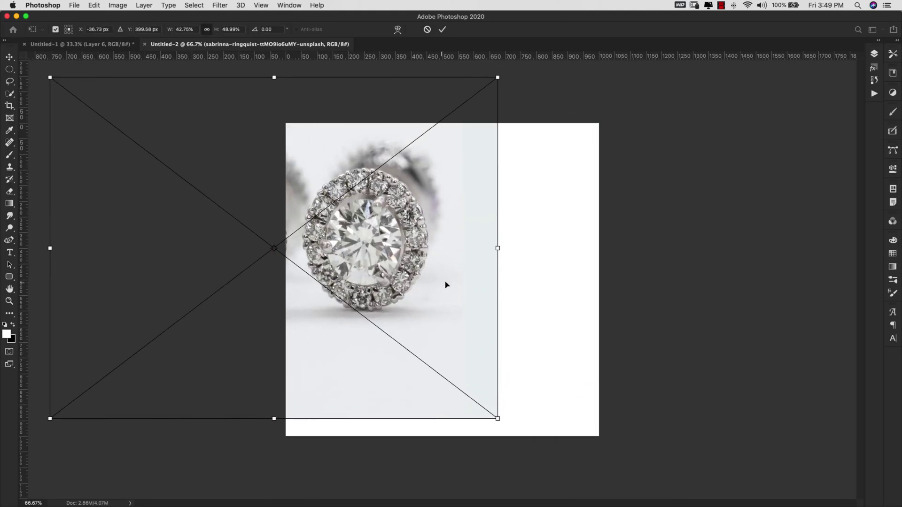
{"action": "left_click_drag", "start_coordinate": [499, 248], "coordinate": [570, 248]}
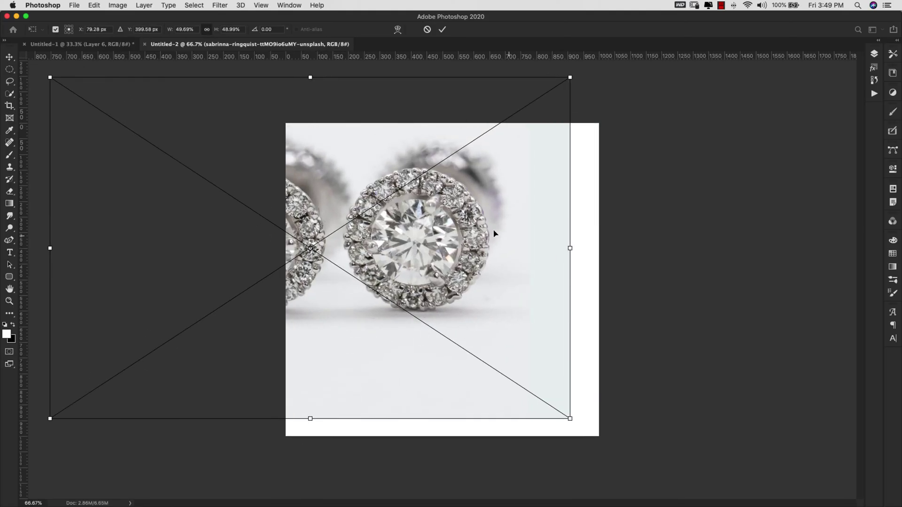
{"action": "left_click_drag", "start_coordinate": [464, 225], "coordinate": [418, 243]}
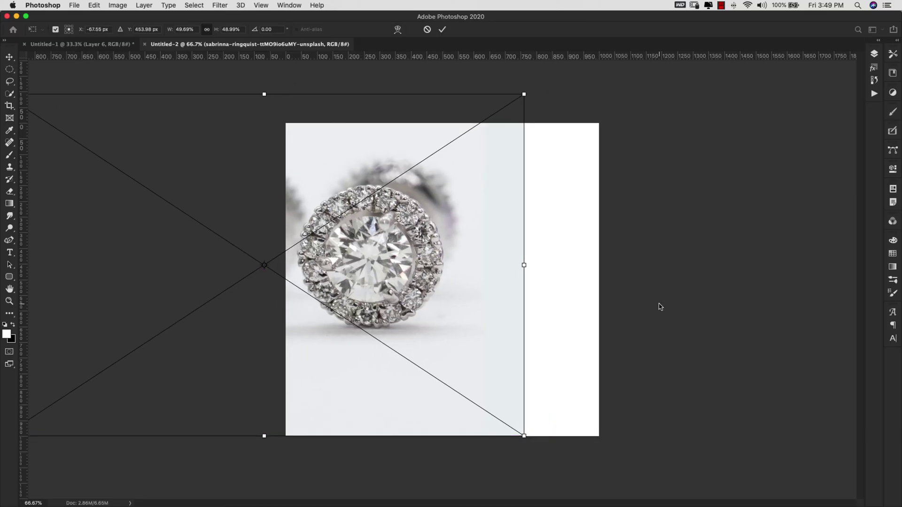
{"action": "key", "text": "Return"}
{"action": "key", "text": "b"}
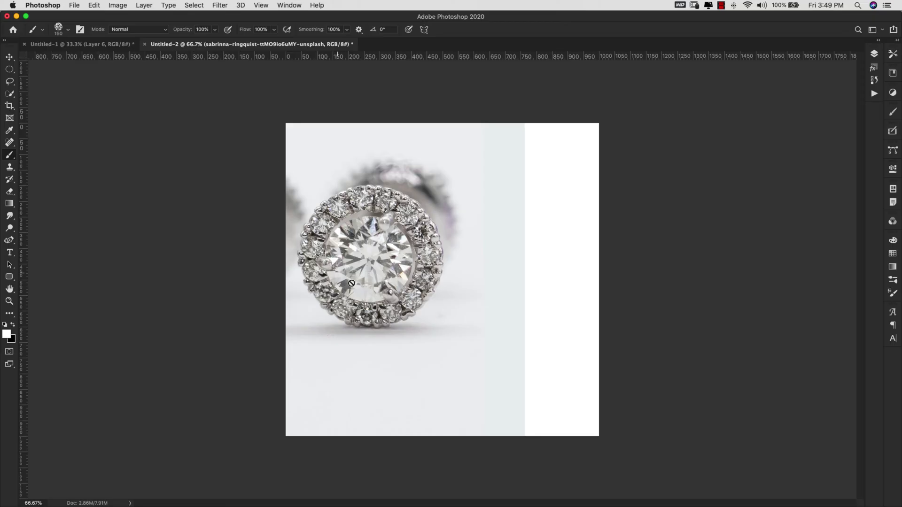
- Rasterize the placed earring photo layer
{"action": "left_click", "coordinate": [874, 54]}
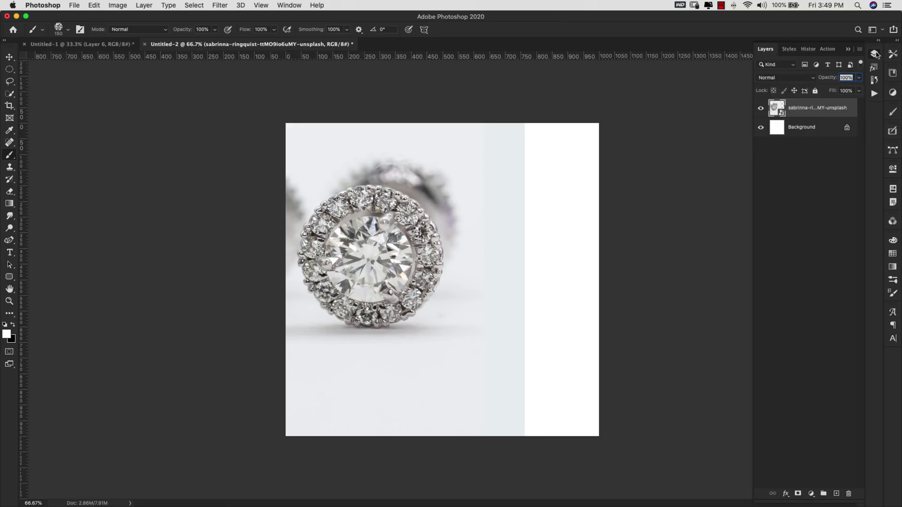
{"action": "right_click", "coordinate": [813, 108]}
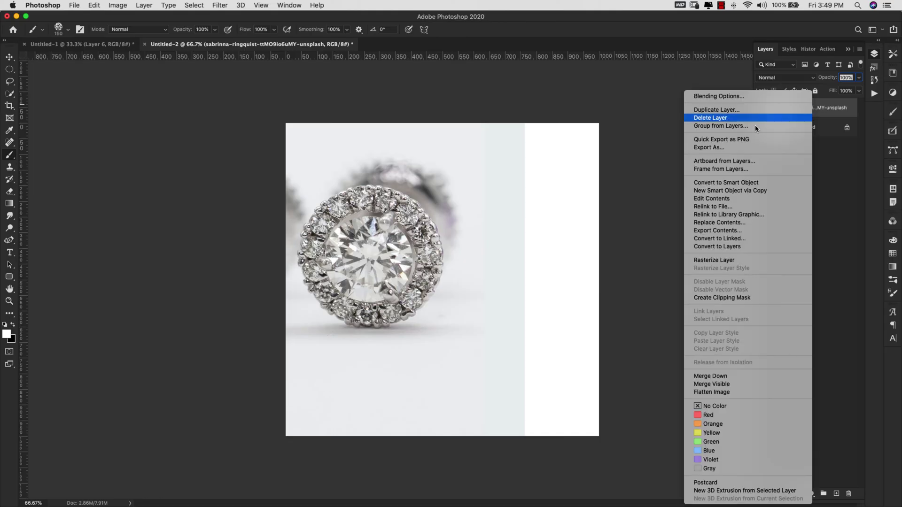
{"action": "left_click", "coordinate": [717, 261]}
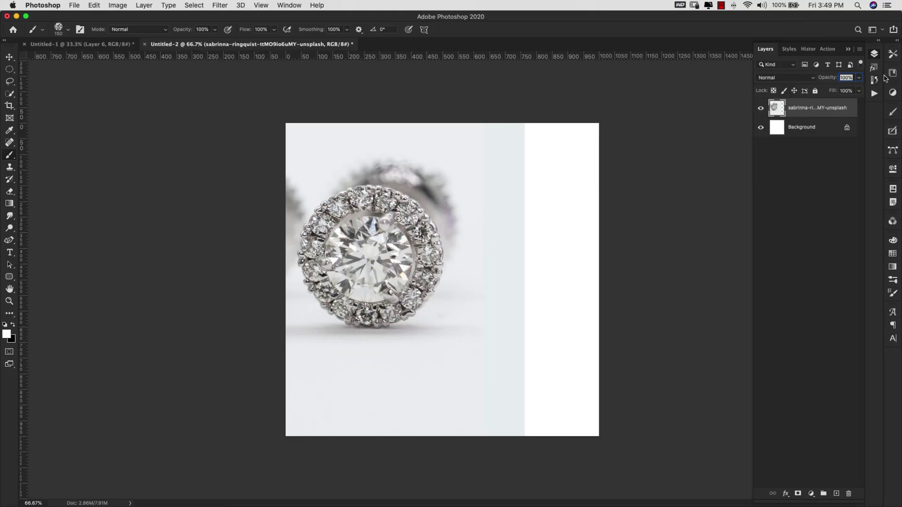
- Remove the background from the earring layer with the Remove Background quick action and apply the layer mask
{"action": "left_click", "coordinate": [892, 170]}
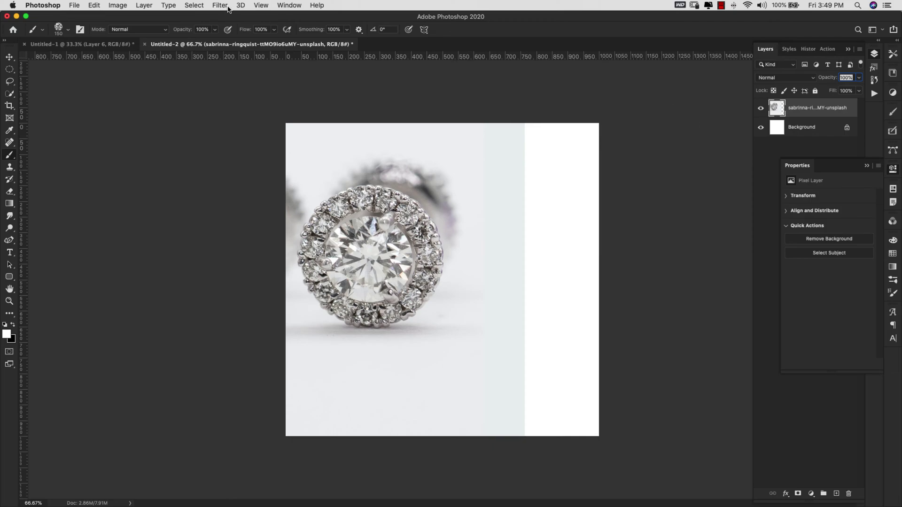
{"action": "left_click", "coordinate": [292, 6]}
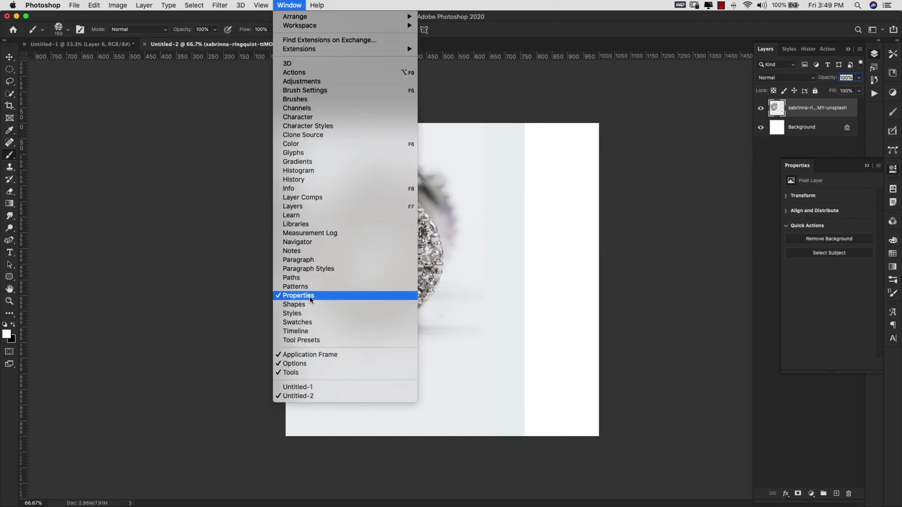
{"action": "left_click", "coordinate": [811, 241]}
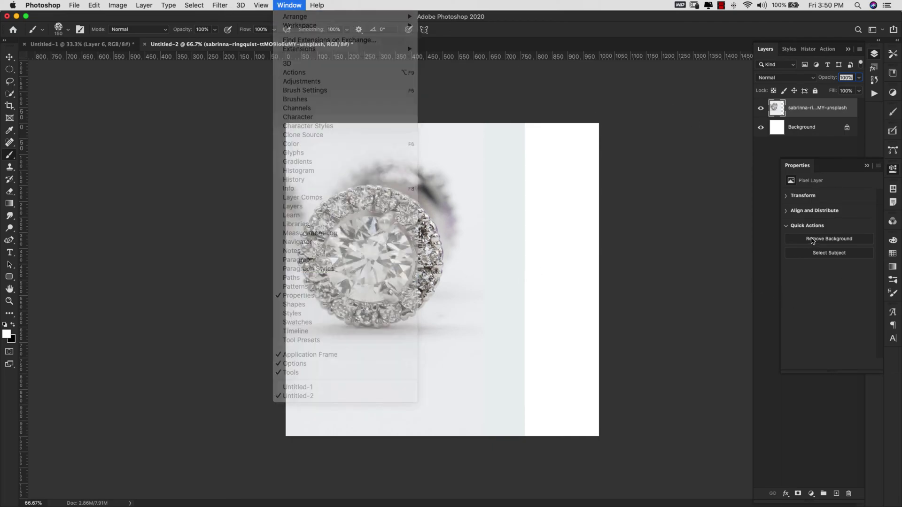
{"action": "key", "text": "x"}
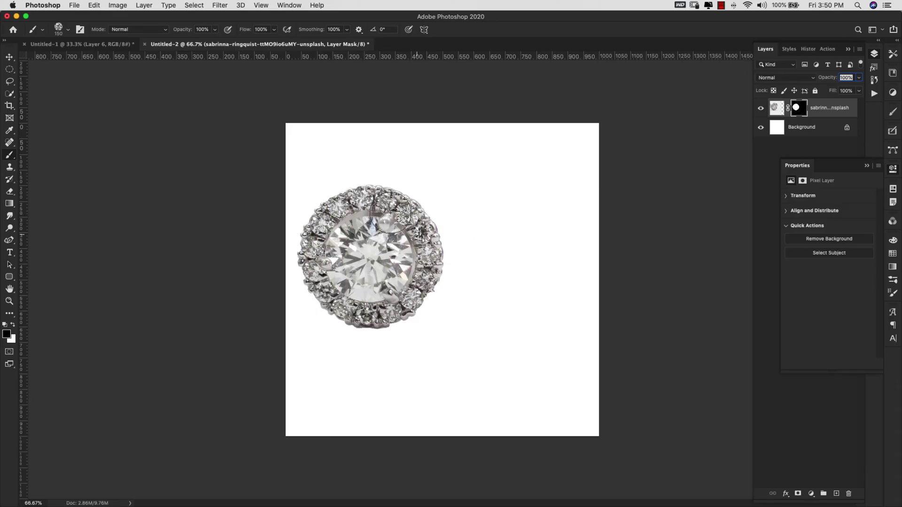
{"action": "left_click", "coordinate": [867, 166]}
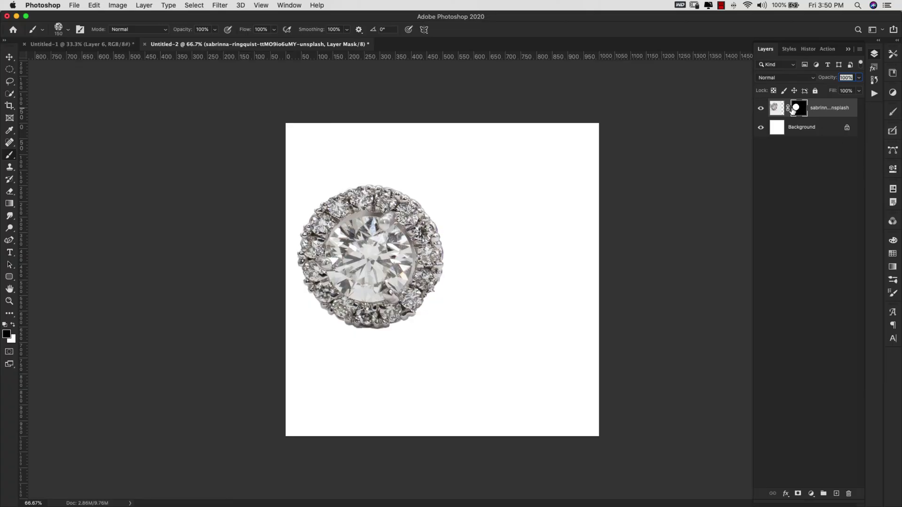
{"action": "right_click", "coordinate": [793, 111]}
{"action": "left_click", "coordinate": [814, 134]}
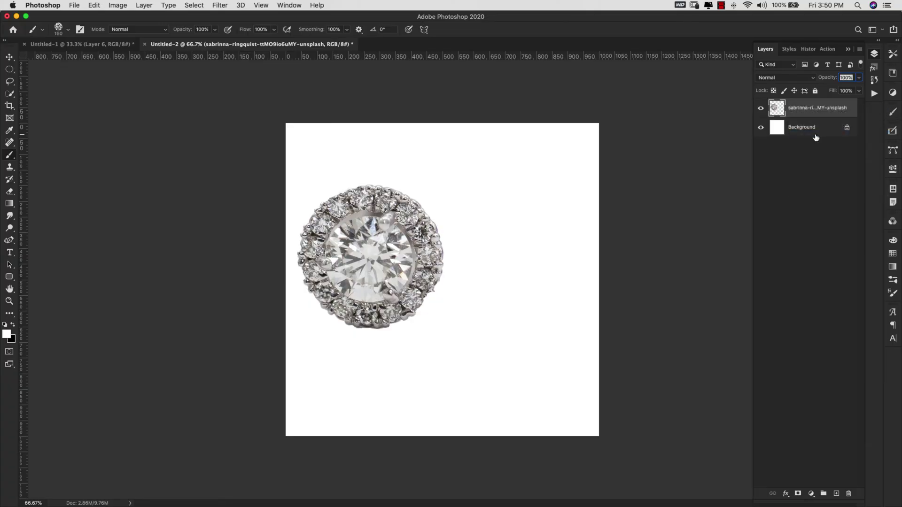
- Isolate the earring's central stone with a circular selection about 280 px wide, deleting everything outside it and clearing the selection
{"action": "left_click", "coordinate": [10, 70]}
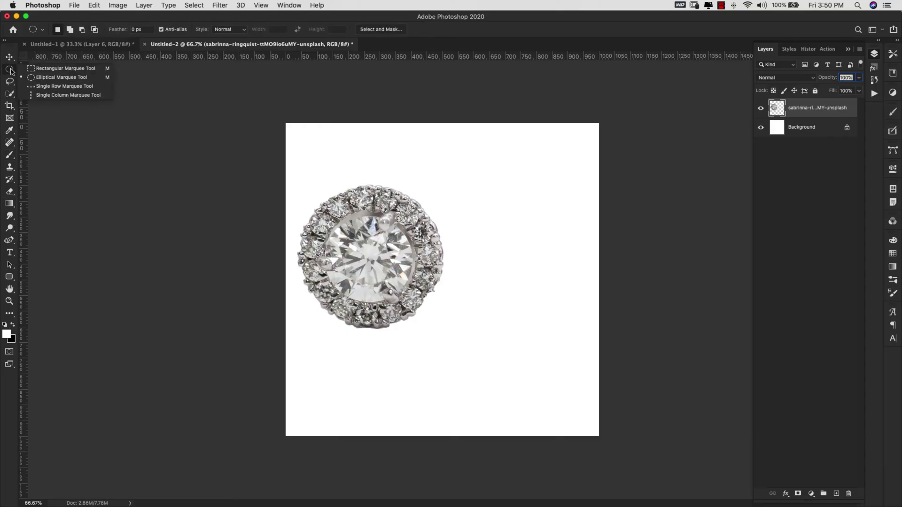
{"action": "left_click", "coordinate": [60, 77]}
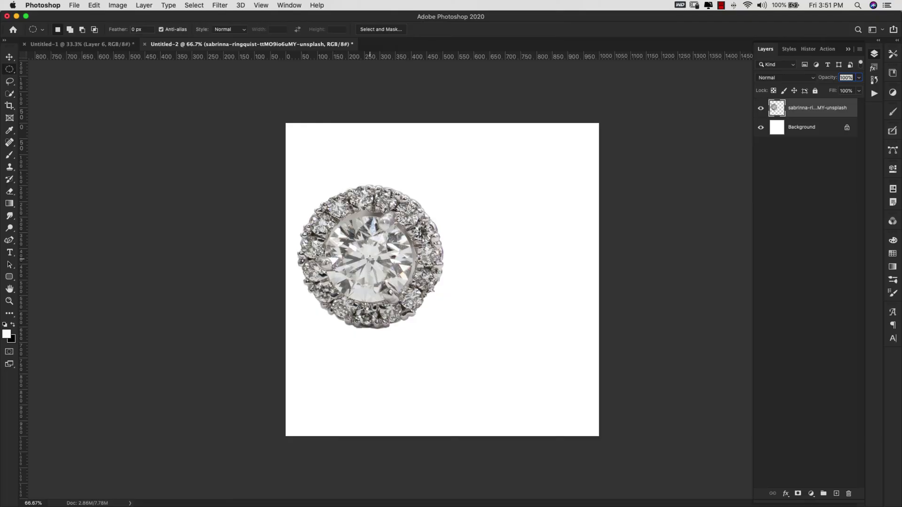
{"action": "left_click_drag", "start_coordinate": [370, 259], "coordinate": [413, 321]}
{"action": "key", "text": "shift+super+i"}
{"action": "key", "text": "Delete"}
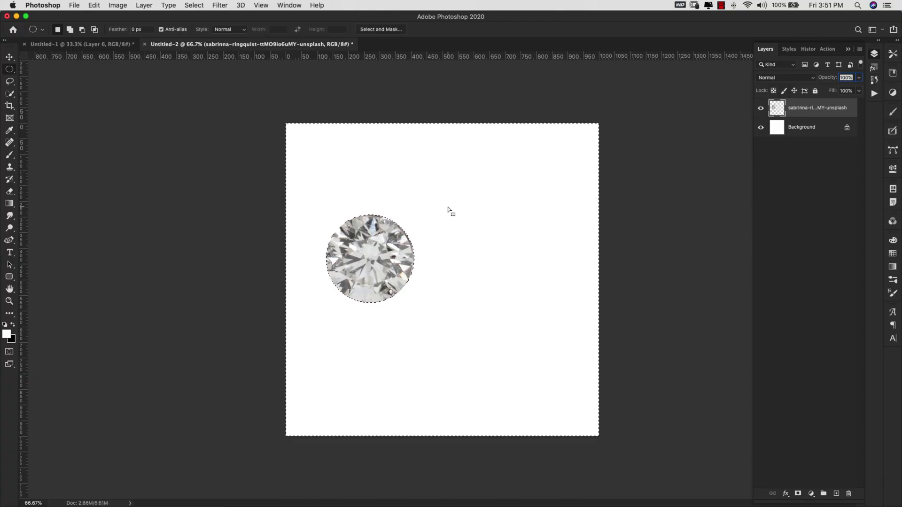
{"action": "left_click", "coordinate": [383, 271]}
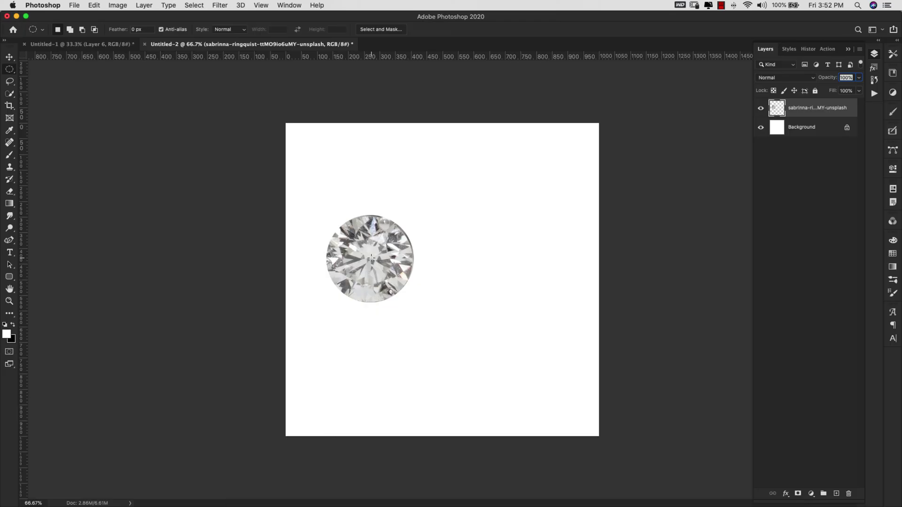
- Increase the diamond's contrast with Levels, setting the input black point to 117 and the white point to 237
{"action": "key", "text": "super+l"}
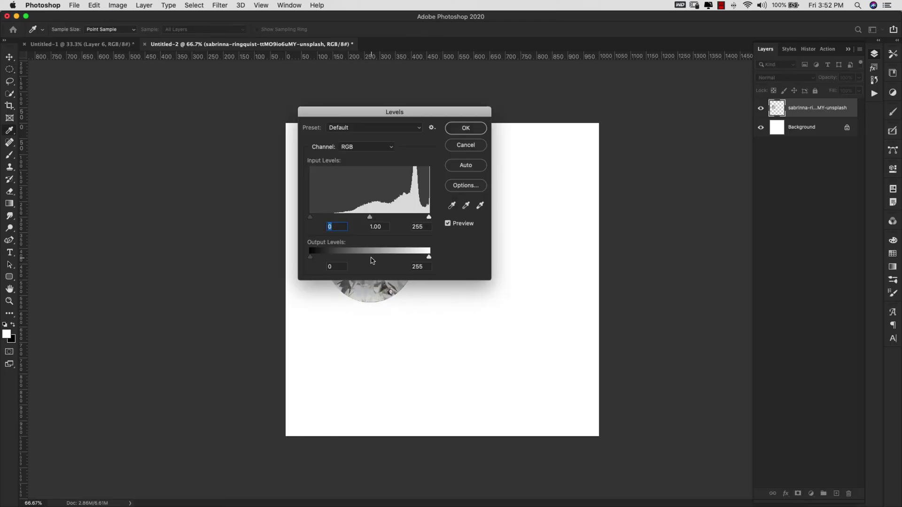
{"action": "left_click_drag", "start_coordinate": [437, 111], "coordinate": [582, 120]}
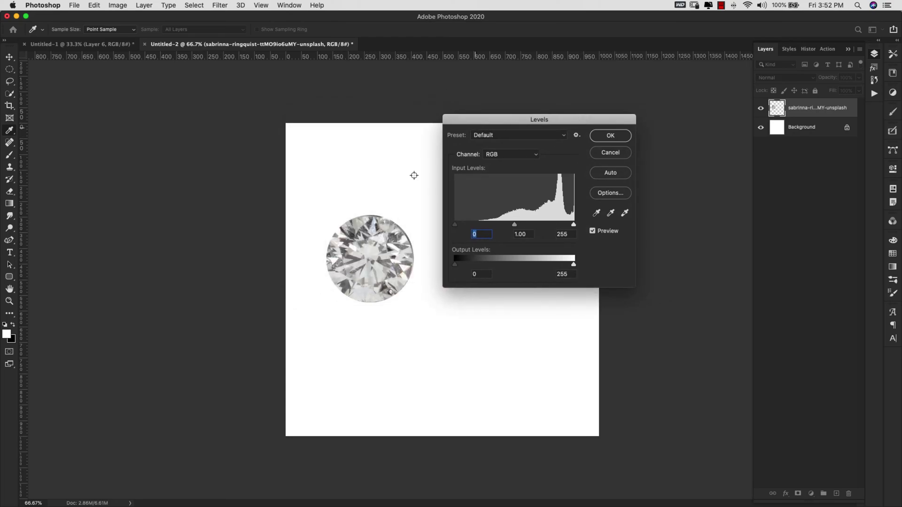
{"action": "left_click_drag", "start_coordinate": [455, 227], "coordinate": [500, 227]}
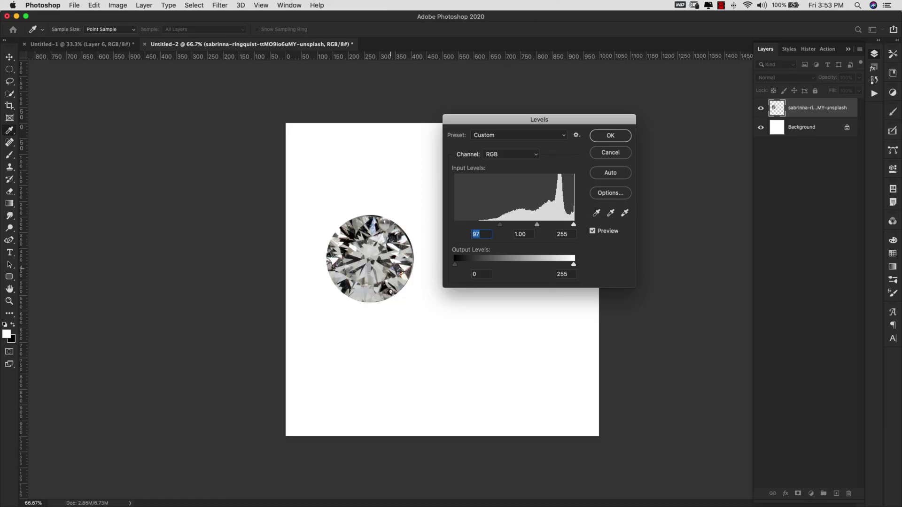
{"action": "left_click_drag", "start_coordinate": [574, 227], "coordinate": [565, 227]}
{"action": "mouse_move", "coordinate": [500, 226]}
{"action": "left_mouse_down"}
{"action": "mouse_move", "coordinate": [529, 228]}
{"action": "mouse_move", "coordinate": [510, 226]}
{"action": "left_mouse_up"}
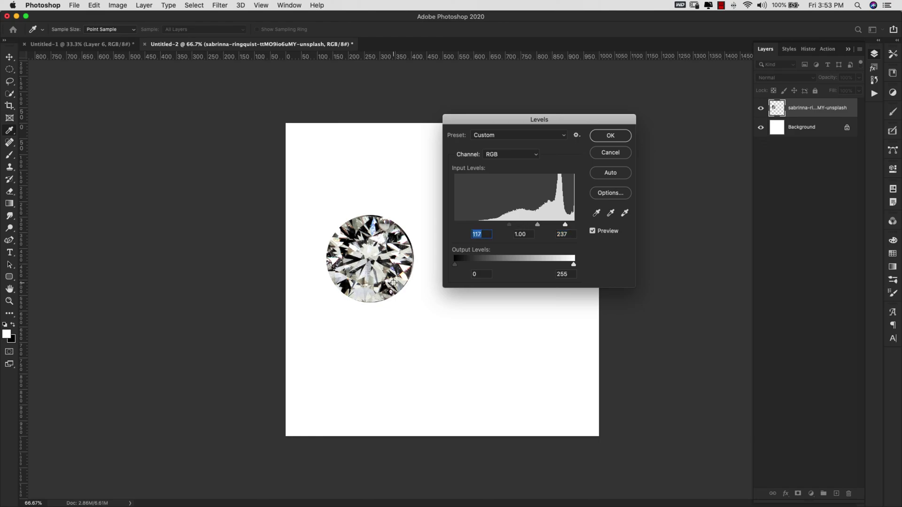
{"action": "left_click", "coordinate": [610, 136]}
{"action": "key", "text": "m"}
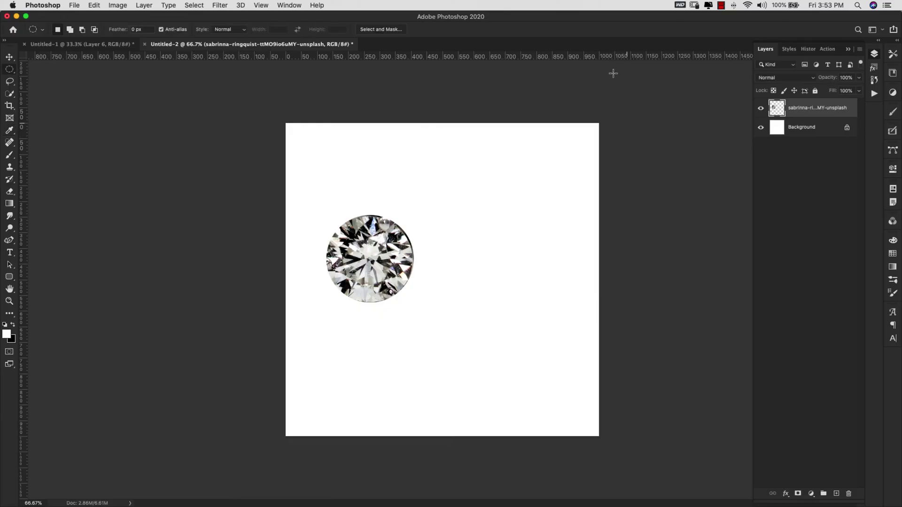
- Define the isolated diamond as a brush preset with the default name and switch to the Brush tool
{"action": "left_click", "coordinate": [94, 5]}
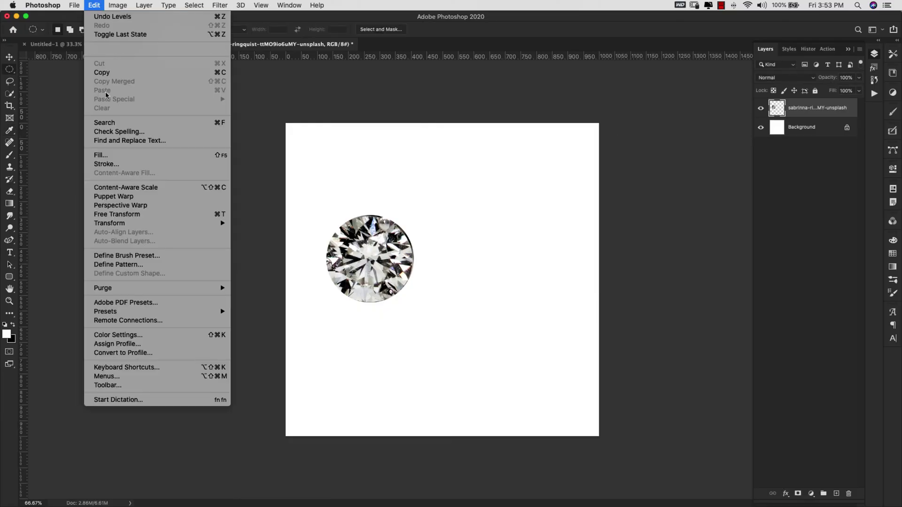
{"action": "left_click", "coordinate": [125, 256]}
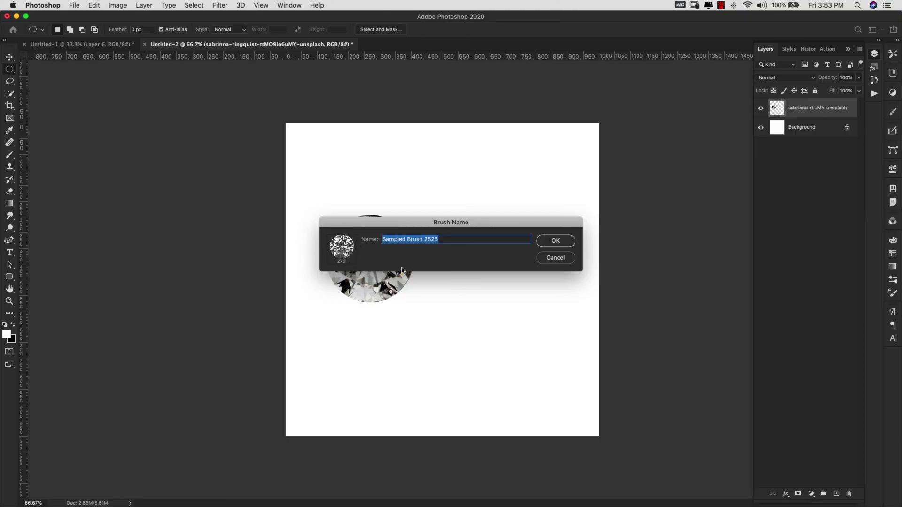
{"action": "left_click", "coordinate": [556, 242]}
{"action": "key", "text": "b"}
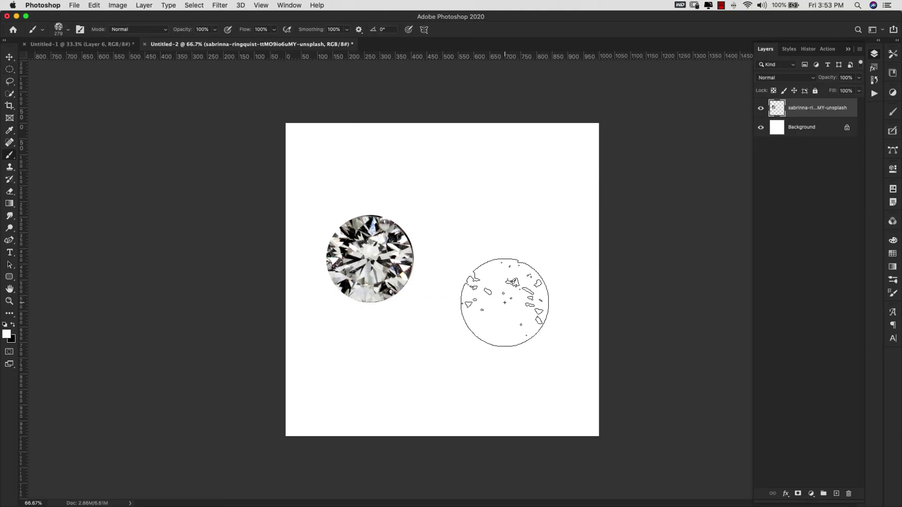
- Open the Brush Settings for the new diamond brush, and test one stamp beside the original diamond before undoing it
{"action": "left_click", "coordinate": [894, 294]}
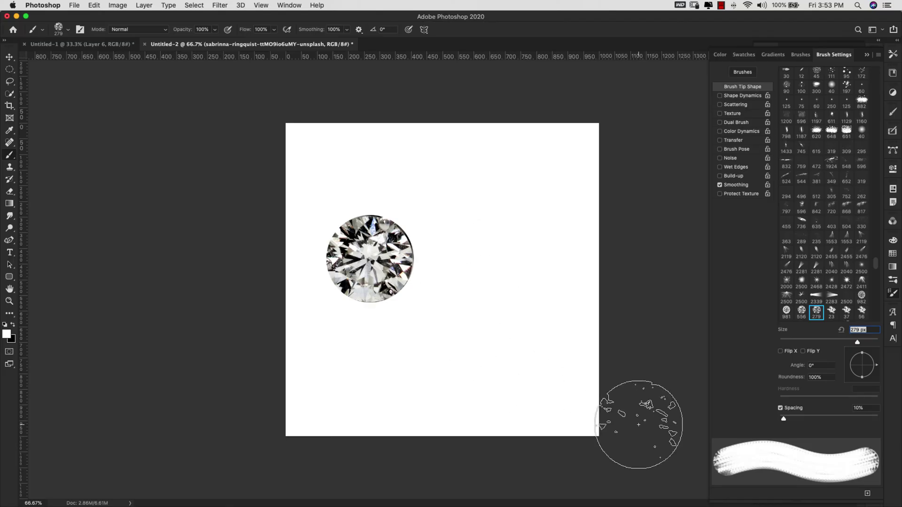
{"action": "left_click", "coordinate": [499, 301]}
{"action": "key", "text": "super+z"}
- Add a black-filled layer directly above the Background and stamp a white diamond on it beside the original
{"action": "key", "text": "F7"}
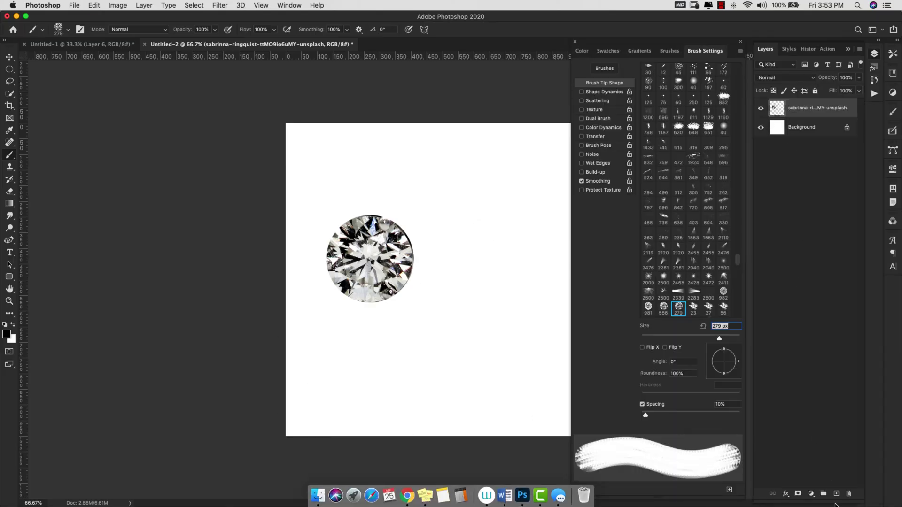
{"action": "left_click", "coordinate": [808, 128]}
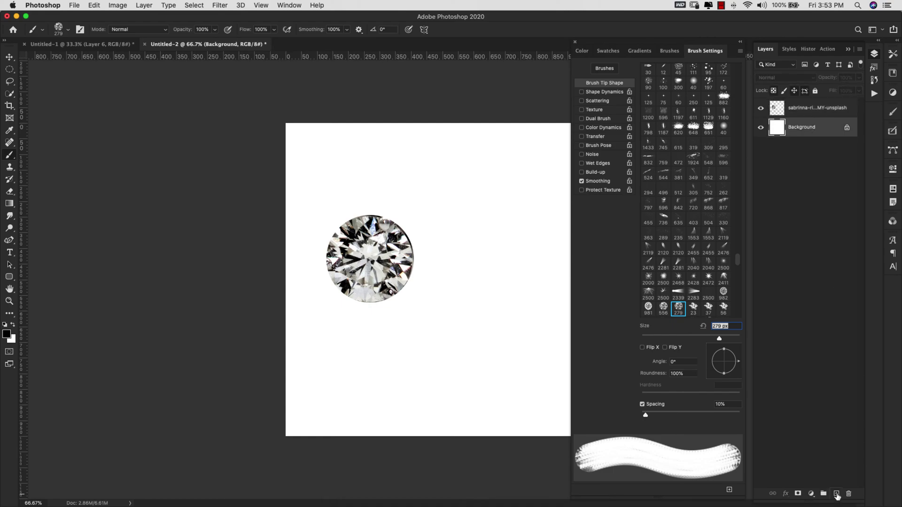
{"action": "left_click", "coordinate": [836, 494]}
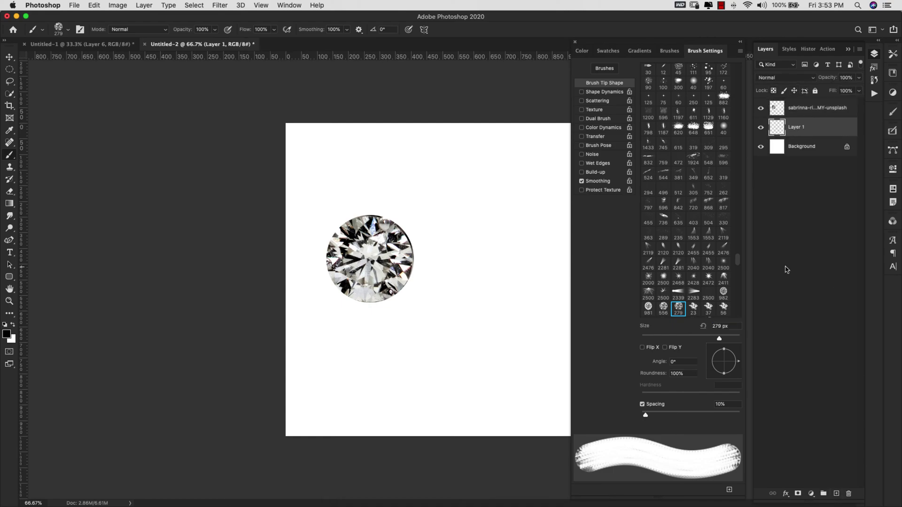
{"action": "key", "text": "alt+BackSpace"}
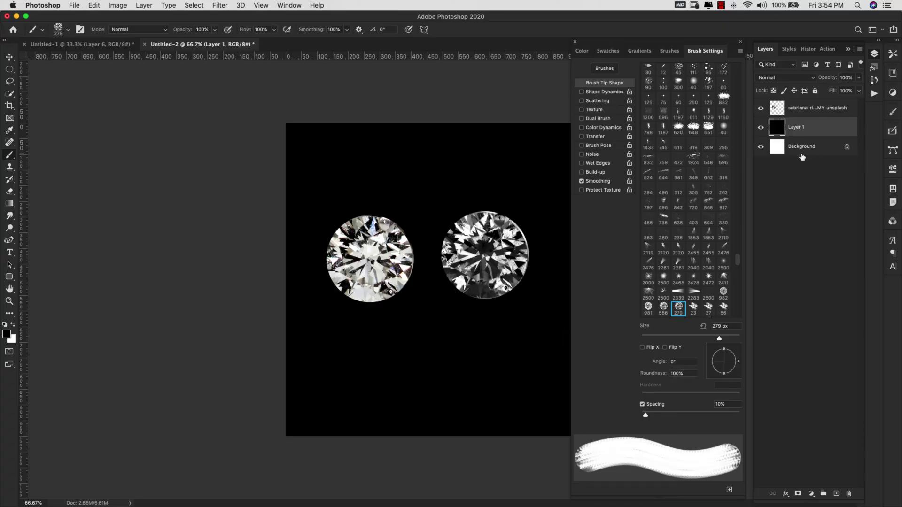
- Add an empty layer above the black one and show the diamond brush's Brush Tip Shape settings
{"action": "left_click", "coordinate": [836, 494]}
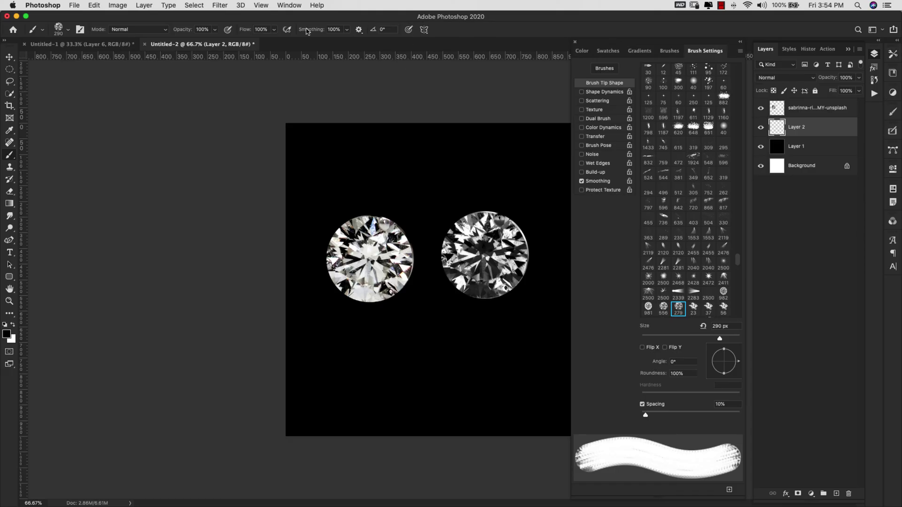
{"action": "left_click", "coordinate": [290, 7]}
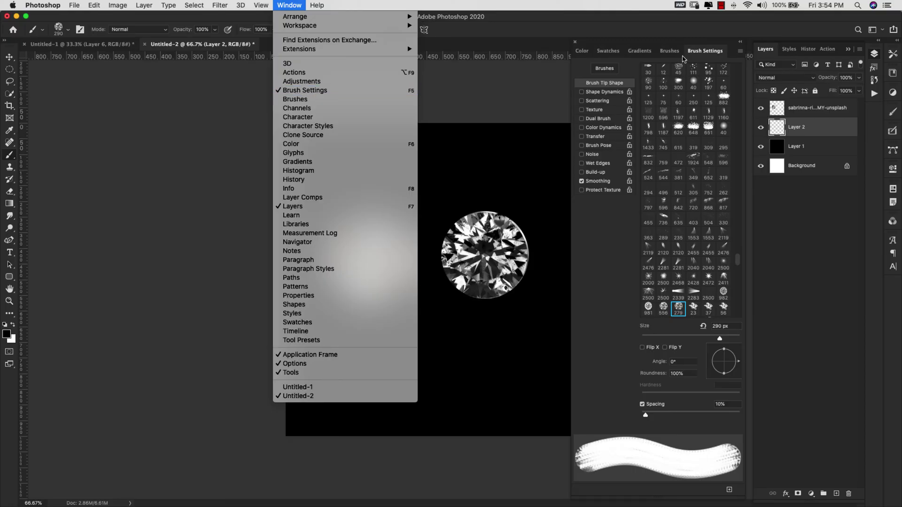
{"action": "left_click", "coordinate": [594, 87]}
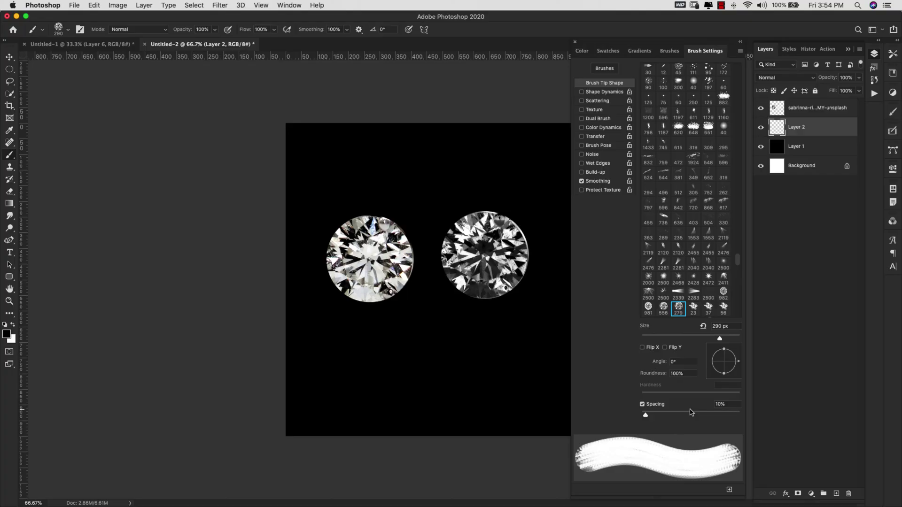
- Set the diamond brush's spacing to 104% and size to 150 px, and enable Shape Dynamics with the angle controlled by Direction
{"action": "left_click_drag", "start_coordinate": [646, 417], "coordinate": [691, 417]}
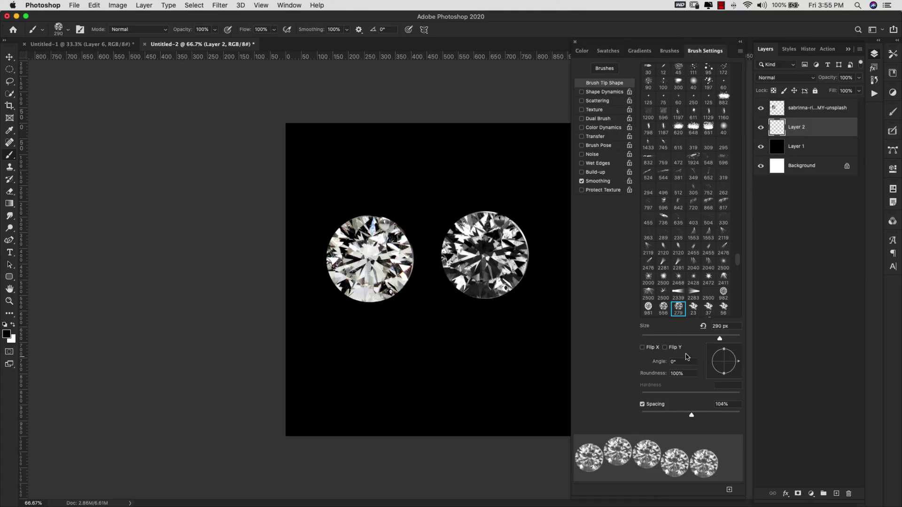
{"action": "left_click_drag", "start_coordinate": [719, 338], "coordinate": [702, 339]}
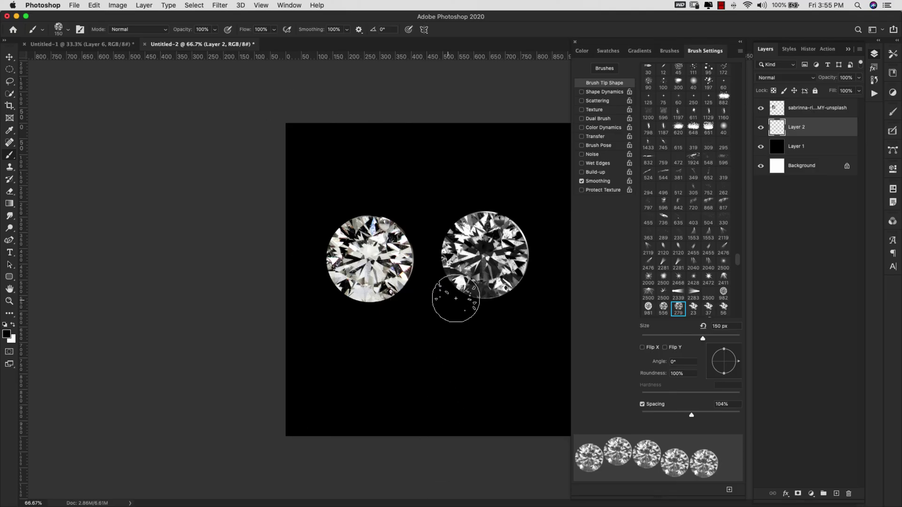
{"action": "left_click", "coordinate": [600, 93]}
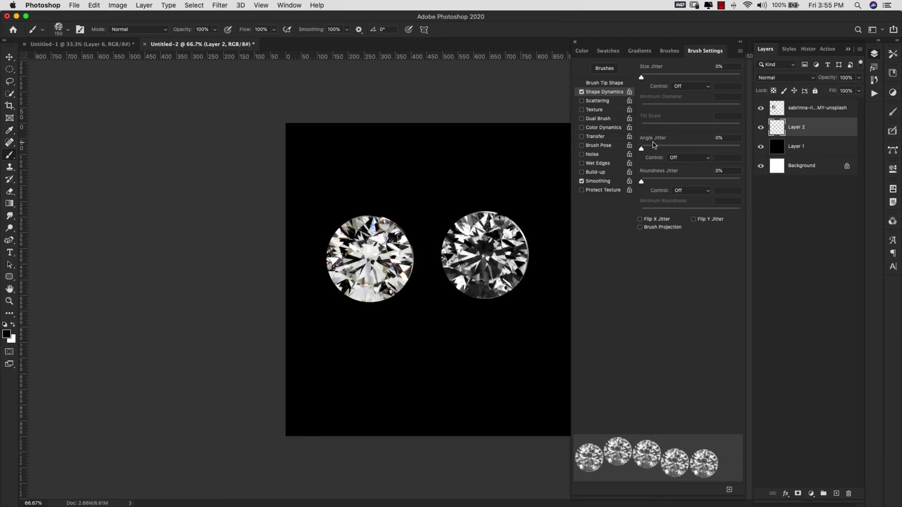
{"action": "left_click", "coordinate": [688, 157]}
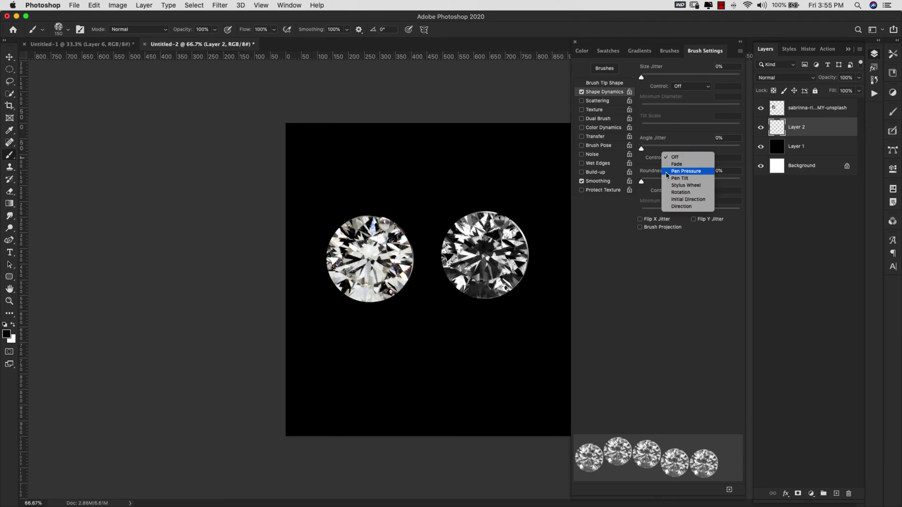
{"action": "left_click", "coordinate": [682, 206]}
- Paint a test row of white diamonds below the two stones, reduce the brush size, and undo the row and the earlier stamp
{"action": "mouse_move", "coordinate": [327, 344]}
{"action": "left_mouse_down"}
{"action": "mouse_move", "coordinate": [426, 353]}
{"action": "mouse_move", "coordinate": [543, 344]}
{"action": "mouse_move", "coordinate": [618, 364]}
{"action": "left_mouse_up"}
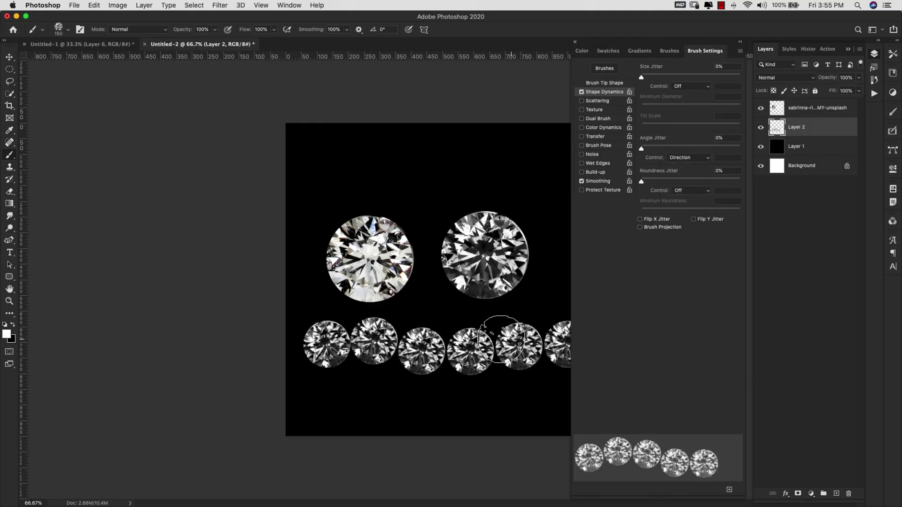
{"action": "key", "text": "bracketleft"}
{"action": "key", "text": "bracketleft"}
{"action": "key", "text": "bracketleft"}
{"action": "key", "text": "bracketleft"}
{"action": "key", "text": "bracketleft"}
{"action": "key", "text": "bracketleft"}
{"action": "key", "text": "super+z"}
{"action": "key", "text": "super+z"}
{"action": "key", "text": "super+z"}
- Paint two curved test strings of diamonds across the canvas, reducing the brush to 35 px for the second
{"action": "mouse_move", "coordinate": [327, 239]}
{"action": "left_mouse_down"}
{"action": "mouse_move", "coordinate": [329, 203]}
{"action": "mouse_move", "coordinate": [530, 435]}
{"action": "mouse_move", "coordinate": [559, 371]}
{"action": "left_mouse_up"}
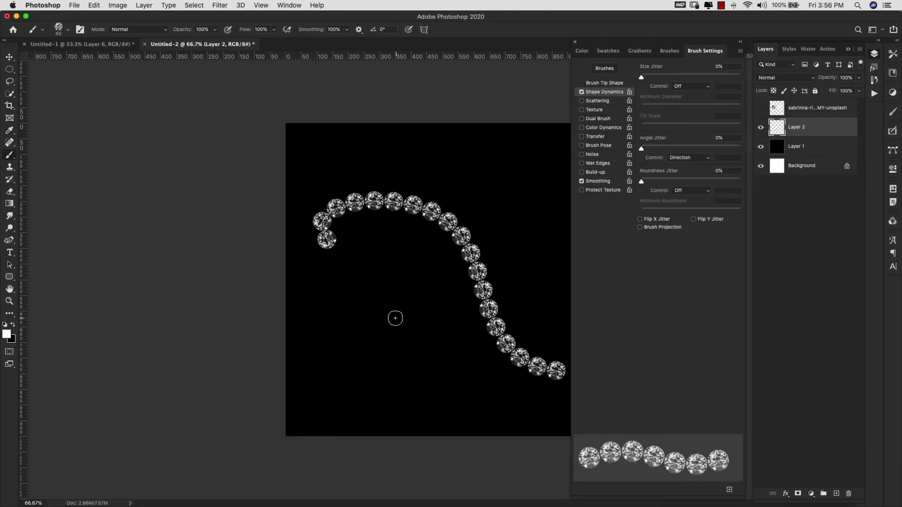
{"action": "key", "text": "bracketleft"}
{"action": "mouse_move", "coordinate": [282, 311]}
{"action": "left_mouse_down"}
{"action": "mouse_move", "coordinate": [479, 401]}
{"action": "mouse_move", "coordinate": [521, 405]}
{"action": "left_mouse_up"}
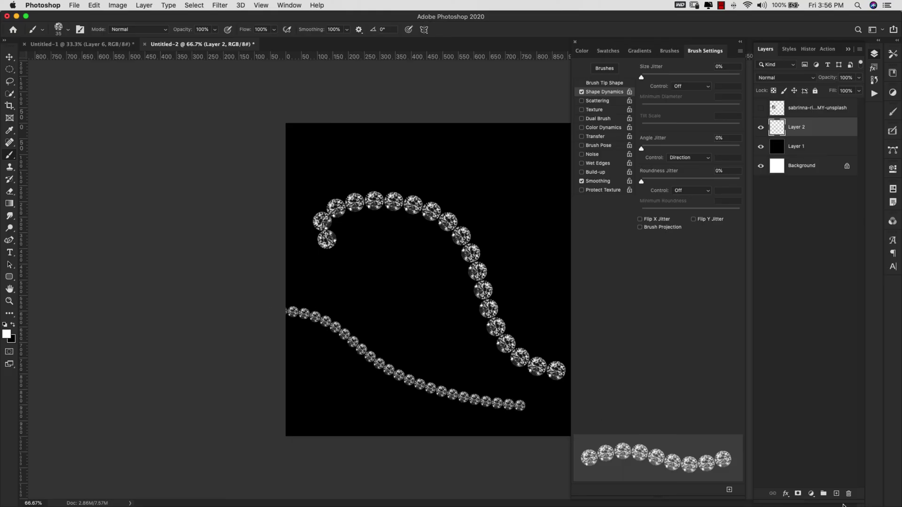
- Undo both test strings, close the Brush Settings, and paint one curved 35 px diamond string from the canvas's upper left to its right edge
{"action": "key", "text": "super+z"}
{"action": "key", "text": "super+z"}
{"action": "key", "text": "F5"}
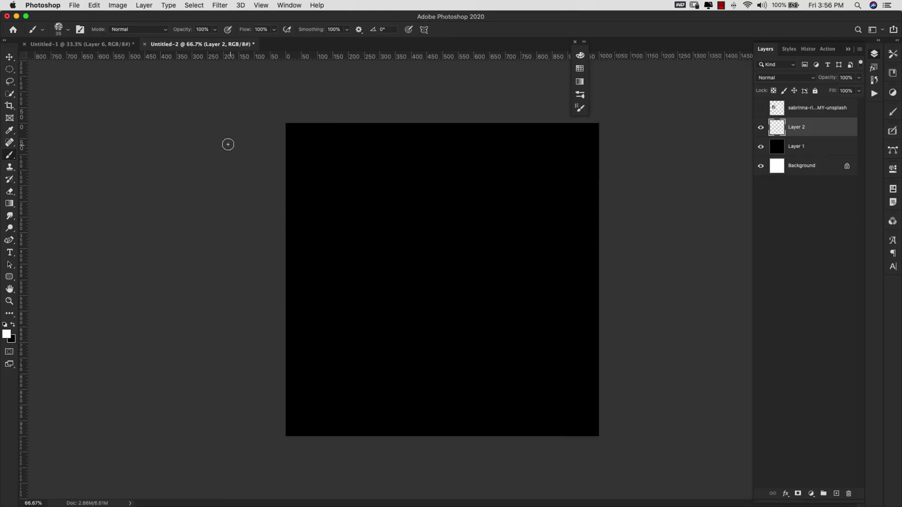
{"action": "mouse_move", "coordinate": [244, 139]}
{"action": "left_mouse_down"}
{"action": "mouse_move", "coordinate": [307, 146]}
{"action": "mouse_move", "coordinate": [361, 222]}
{"action": "mouse_move", "coordinate": [515, 304]}
{"action": "mouse_move", "coordinate": [670, 272]}
{"action": "left_mouse_up"}
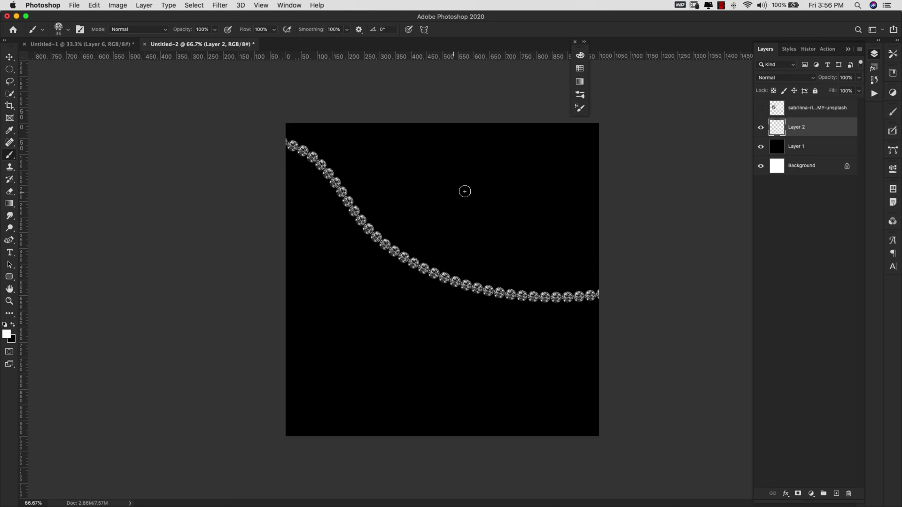
- Save the configured diamond brush as a new preset named 1, including its brush size, tool settings and colour
{"action": "left_click", "coordinate": [580, 109]}
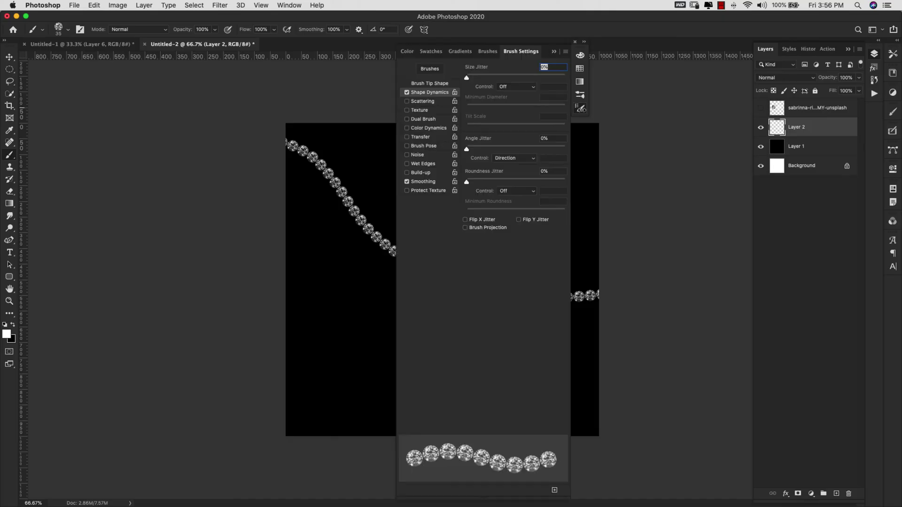
{"action": "left_click", "coordinate": [567, 52]}
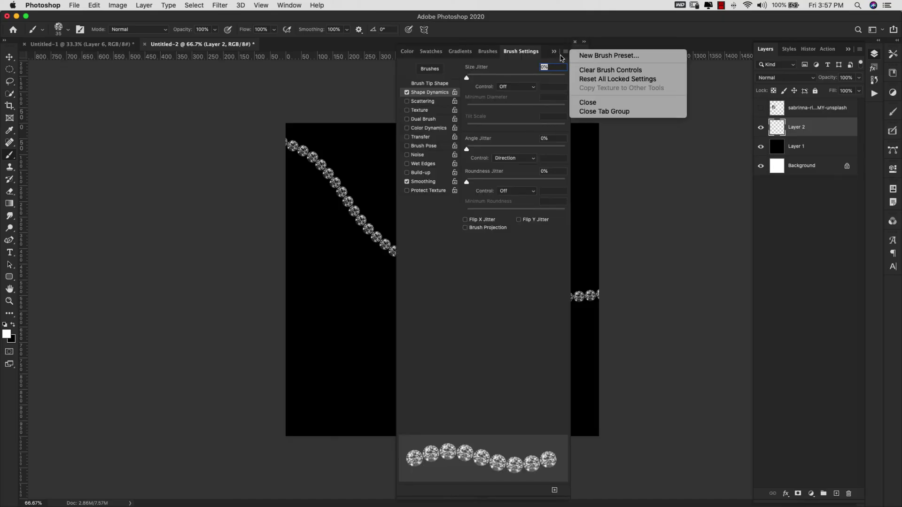
{"action": "left_click", "coordinate": [609, 56]}
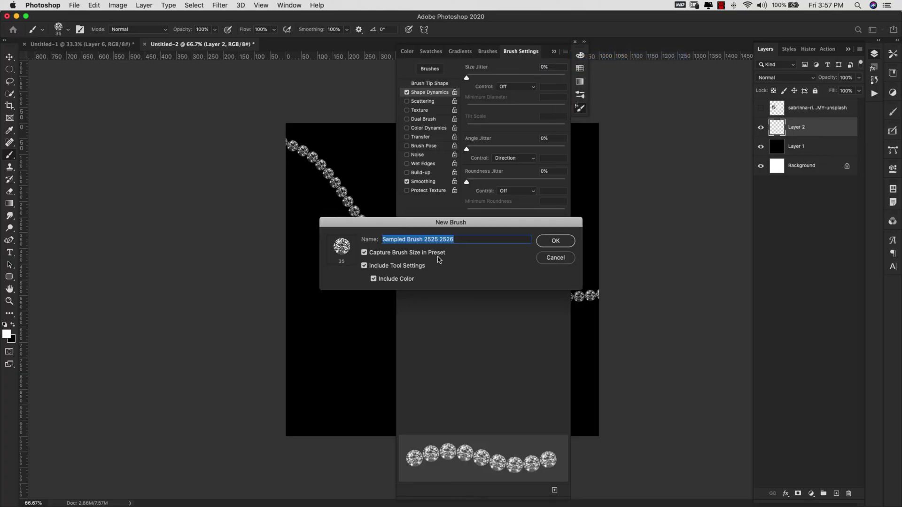
{"action": "type", "text": "1"}
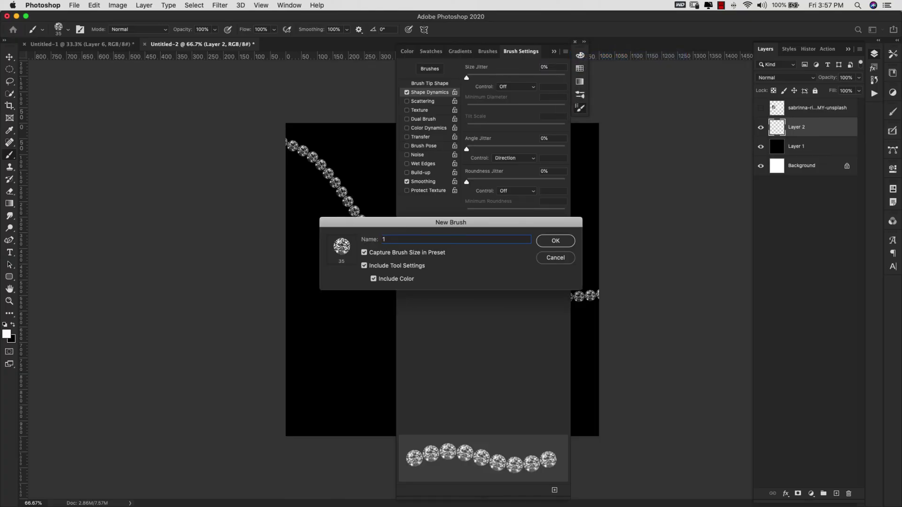
{"action": "key", "text": "Return"}
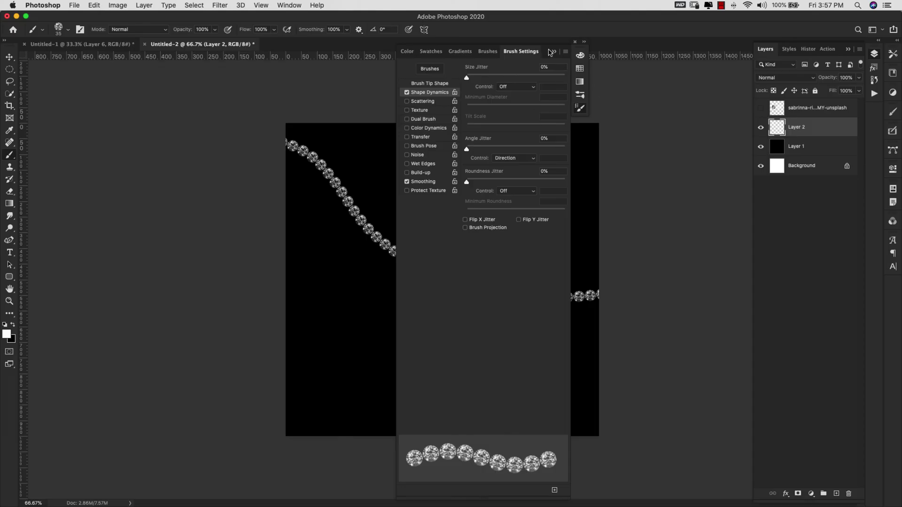
- Set the brush's Size Jitter to 50% controlled by Pen Pressure, and try one stroke below the string before undoing it
{"action": "mouse_move", "coordinate": [547, 52]}
{"action": "left_mouse_down"}
{"action": "mouse_move", "coordinate": [748, 94]}
{"action": "mouse_move", "coordinate": [709, 77]}
{"action": "left_mouse_up"}
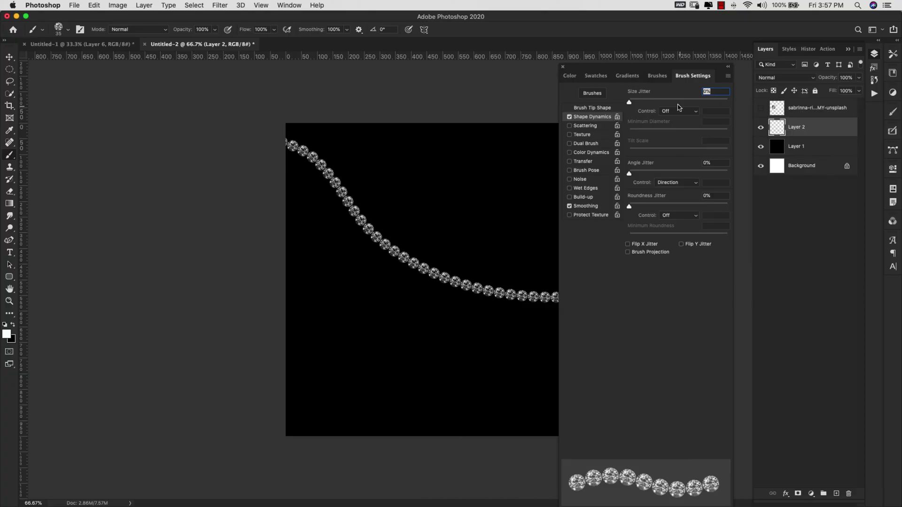
{"action": "left_click_drag", "start_coordinate": [630, 103], "coordinate": [679, 104]}
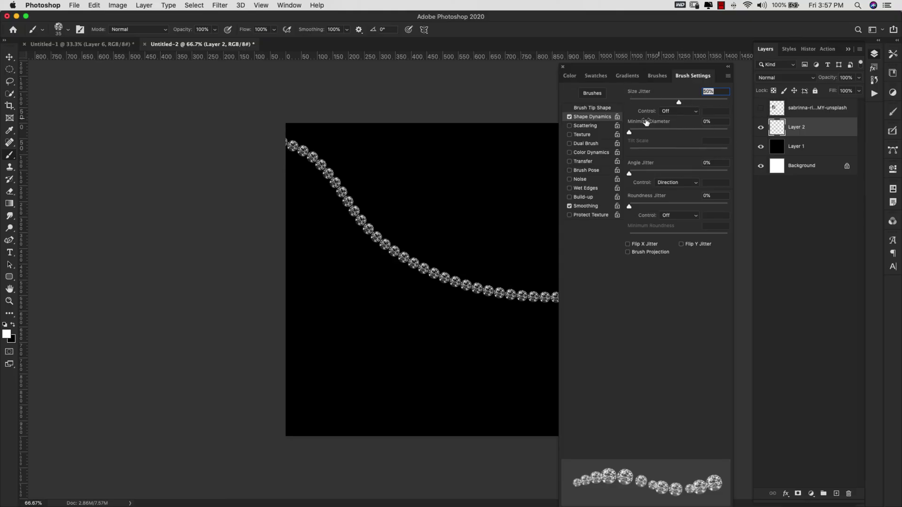
{"action": "left_click", "coordinate": [683, 111]}
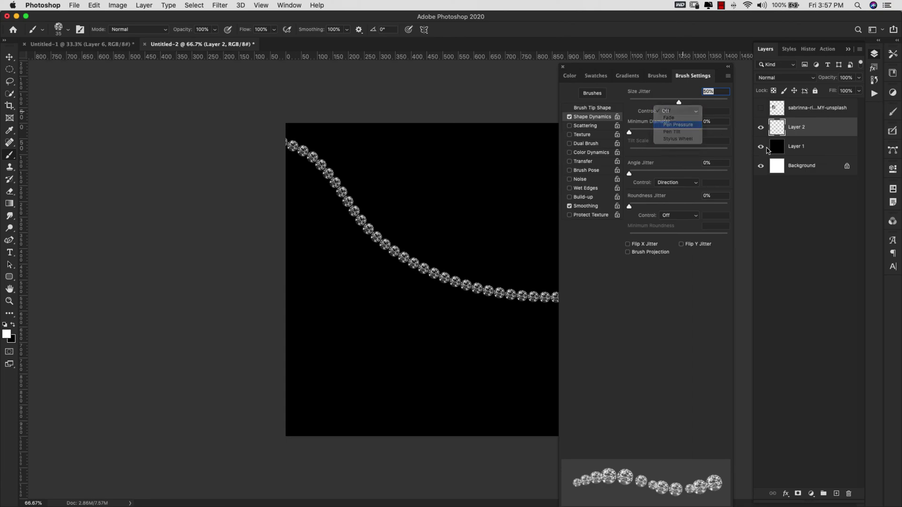
{"action": "left_click", "coordinate": [678, 125]}
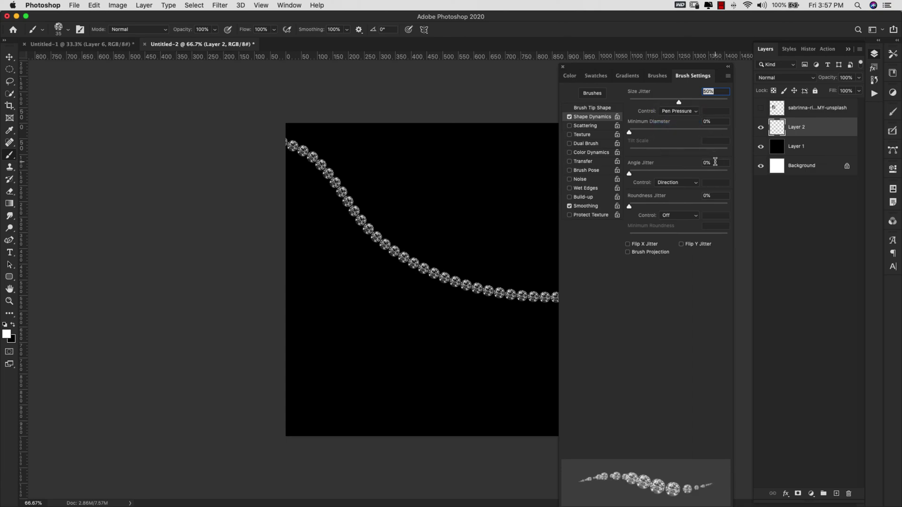
{"action": "mouse_move", "coordinate": [308, 280]}
{"action": "left_mouse_down"}
{"action": "mouse_move", "coordinate": [421, 348]}
{"action": "mouse_move", "coordinate": [511, 385]}
{"action": "mouse_move", "coordinate": [495, 417]}
{"action": "left_mouse_up"}
{"action": "key", "text": "super+z"}
- Turn the brush's angle control off, enable Scattering on both axes, and raise the scatter amount
{"action": "left_click", "coordinate": [675, 183]}
{"action": "left_click", "coordinate": [676, 131]}
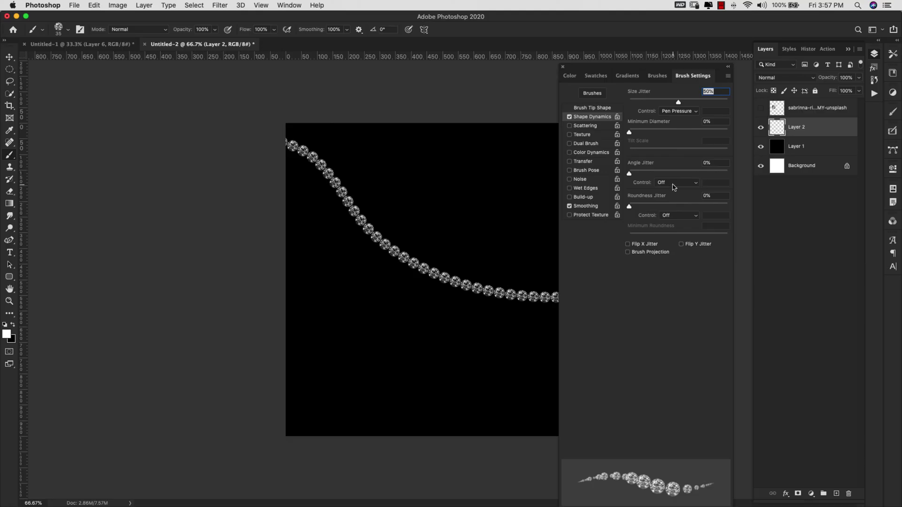
{"action": "left_click", "coordinate": [583, 126]}
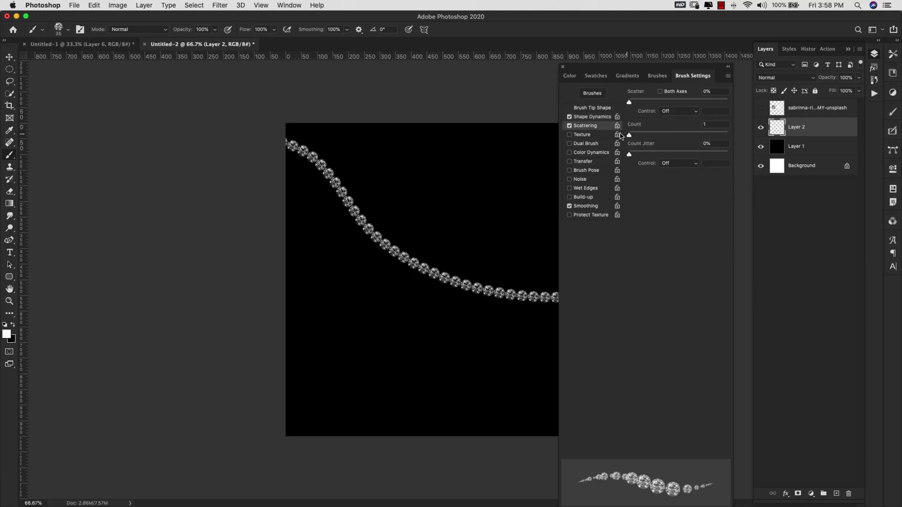
{"action": "left_click", "coordinate": [661, 91]}
{"action": "left_click_drag", "start_coordinate": [629, 104], "coordinate": [660, 104]}
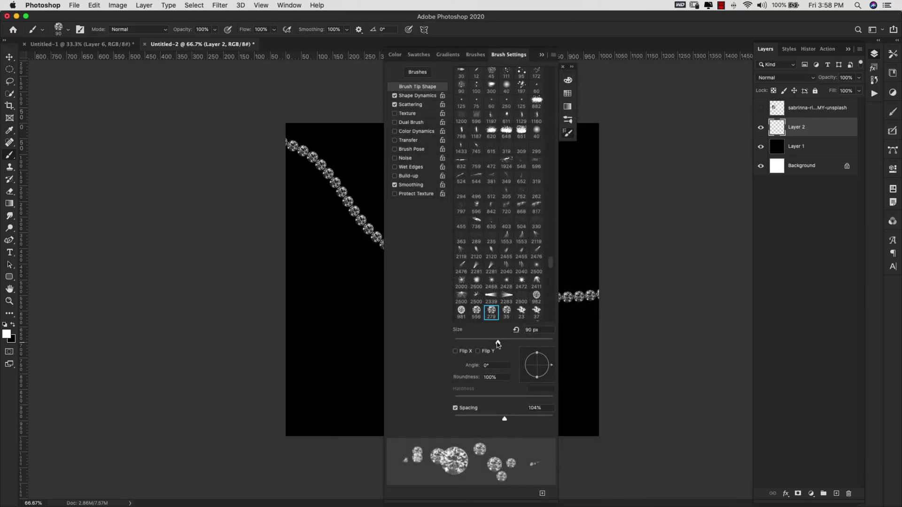
- Set the scattering brush's size to 150 px and spacing to 150%, and move the Shape Dynamics settings clear of the canvas
{"action": "left_click_drag", "start_coordinate": [497, 344], "coordinate": [516, 345]}
{"action": "left_click_drag", "start_coordinate": [504, 418], "coordinate": [517, 420]}
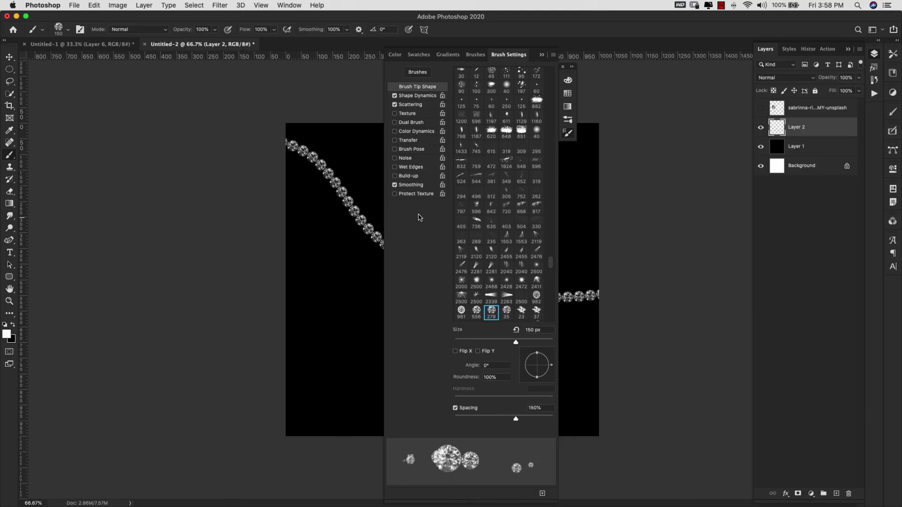
{"action": "left_click", "coordinate": [413, 96]}
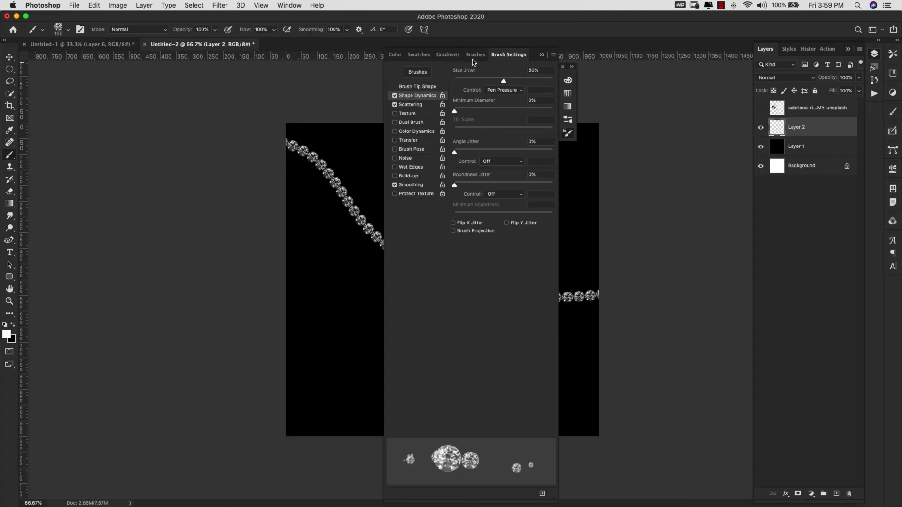
{"action": "mouse_move", "coordinate": [509, 57]}
{"action": "left_mouse_down"}
{"action": "mouse_move", "coordinate": [155, 88]}
{"action": "mouse_move", "coordinate": [178, 73]}
{"action": "left_mouse_up"}
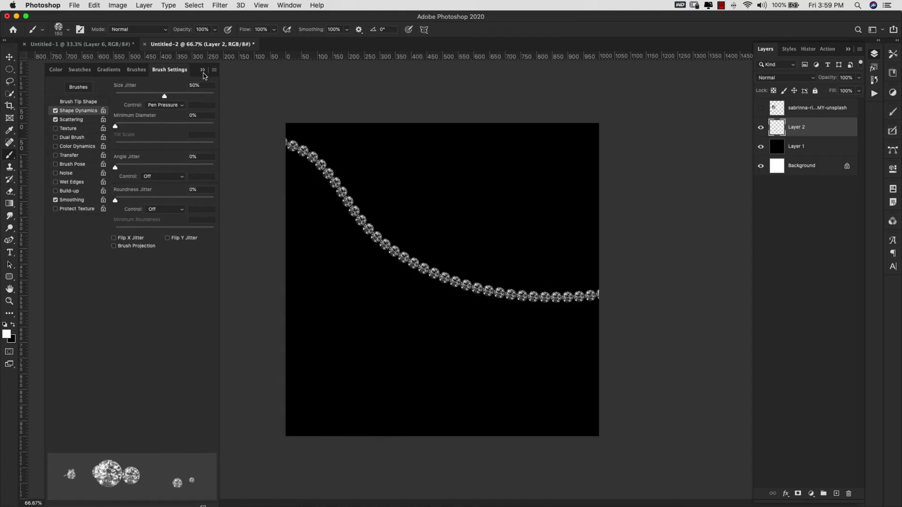
- Try scattering diamonds over the upper part of the canvas, and undo all of these strokes
{"action": "left_click_drag", "start_coordinate": [399, 110], "coordinate": [416, 105]}
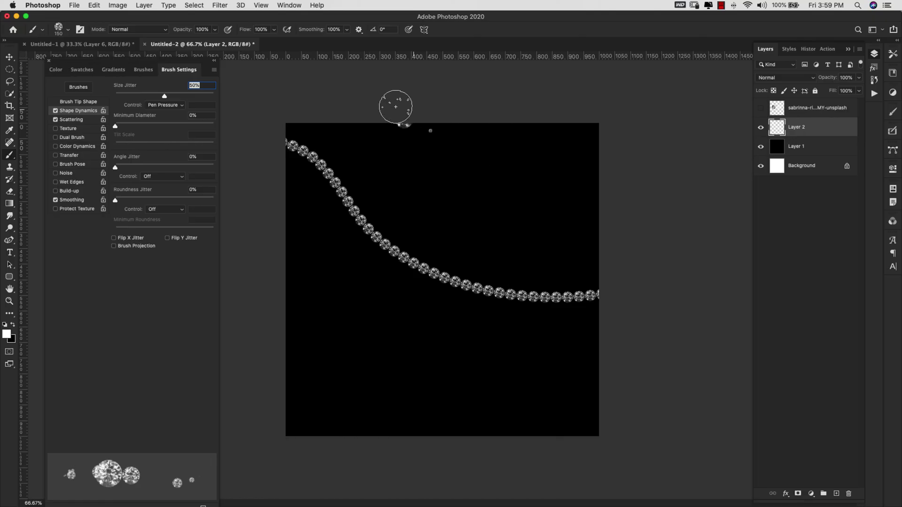
{"action": "mouse_move", "coordinate": [479, 130]}
{"action": "left_mouse_down"}
{"action": "mouse_move", "coordinate": [648, 233]}
{"action": "mouse_move", "coordinate": [650, 199]}
{"action": "mouse_move", "coordinate": [411, 104]}
{"action": "mouse_move", "coordinate": [378, 161]}
{"action": "mouse_move", "coordinate": [557, 254]}
{"action": "mouse_move", "coordinate": [507, 228]}
{"action": "left_mouse_up"}
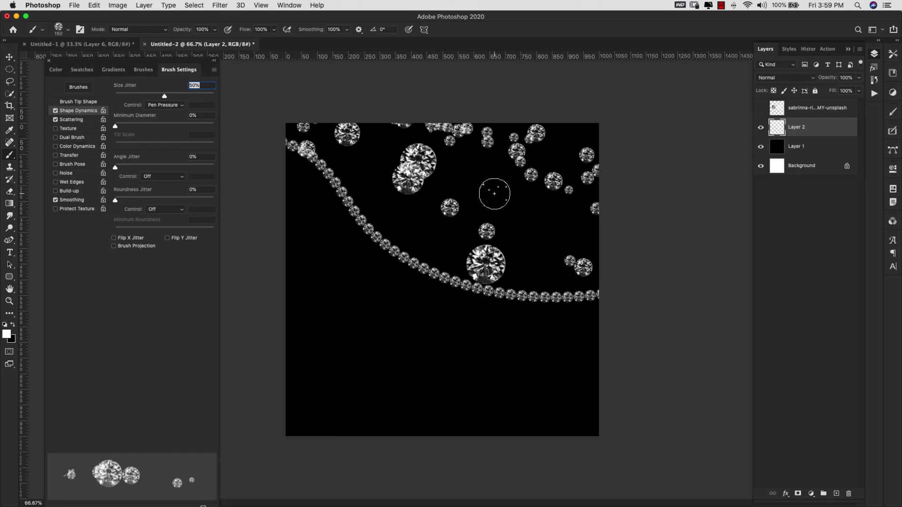
{"action": "key", "text": "super+z"}
{"action": "key", "text": "super+z"}
{"action": "key", "text": "super+z"}
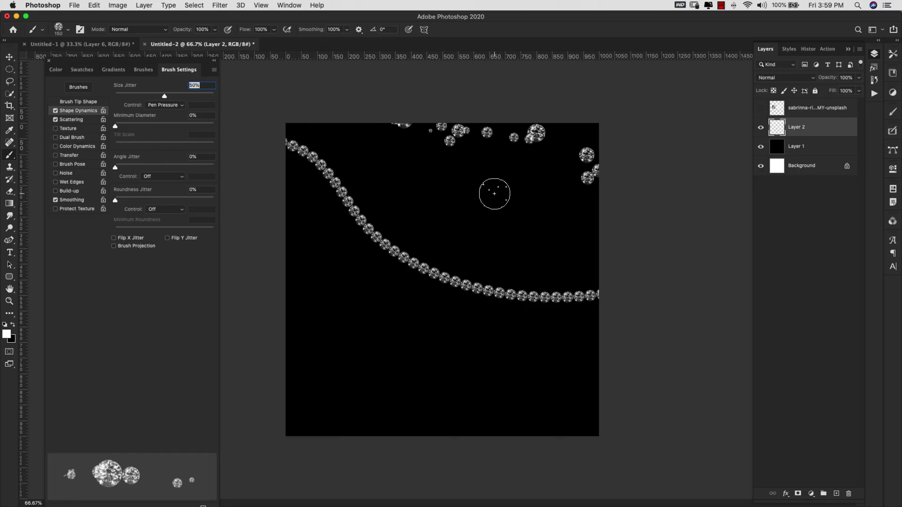
{"action": "key", "text": "super+z"}
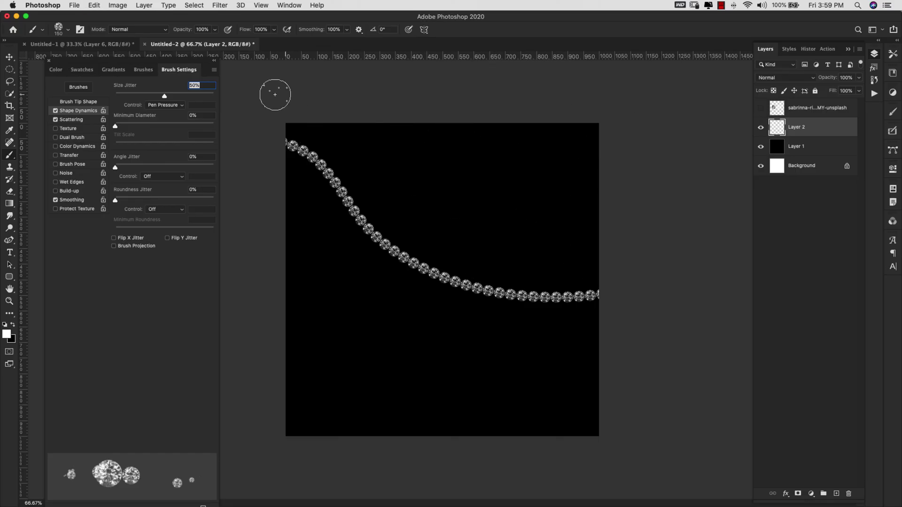
- Scatter diamonds above the string and paint a gold chain below it with a 150 px chain preset, undoing a second, thicker chain
{"action": "mouse_move", "coordinate": [337, 129]}
{"action": "left_mouse_down"}
{"action": "mouse_move", "coordinate": [272, 117]}
{"action": "mouse_move", "coordinate": [411, 201]}
{"action": "mouse_move", "coordinate": [593, 261]}
{"action": "mouse_move", "coordinate": [360, 134]}
{"action": "mouse_move", "coordinate": [436, 177]}
{"action": "mouse_move", "coordinate": [543, 260]}
{"action": "mouse_move", "coordinate": [590, 224]}
{"action": "mouse_move", "coordinate": [397, 129]}
{"action": "mouse_move", "coordinate": [444, 145]}
{"action": "mouse_move", "coordinate": [547, 226]}
{"action": "mouse_move", "coordinate": [535, 170]}
{"action": "mouse_move", "coordinate": [593, 215]}
{"action": "mouse_move", "coordinate": [544, 150]}
{"action": "mouse_move", "coordinate": [579, 159]}
{"action": "left_mouse_up"}
{"action": "left_click_drag", "start_coordinate": [287, 244], "coordinate": [698, 368]}
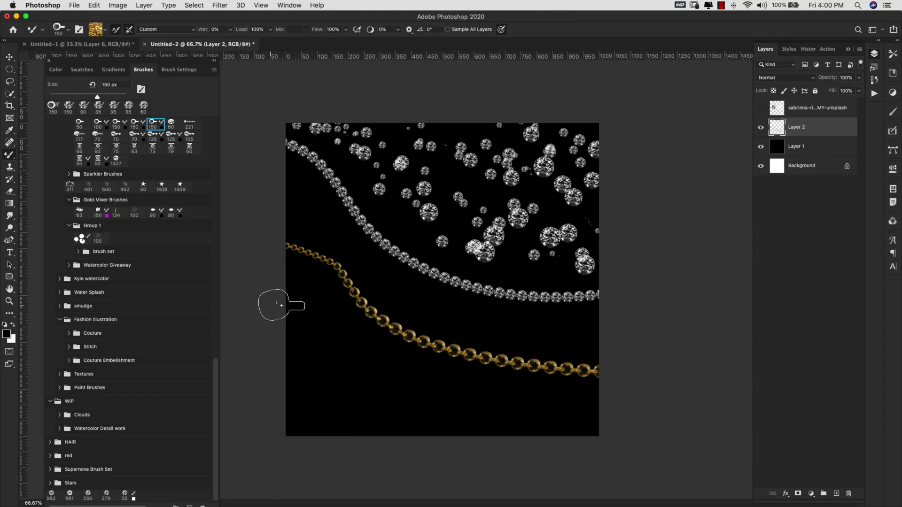
{"action": "left_click_drag", "start_coordinate": [265, 313], "coordinate": [575, 450]}
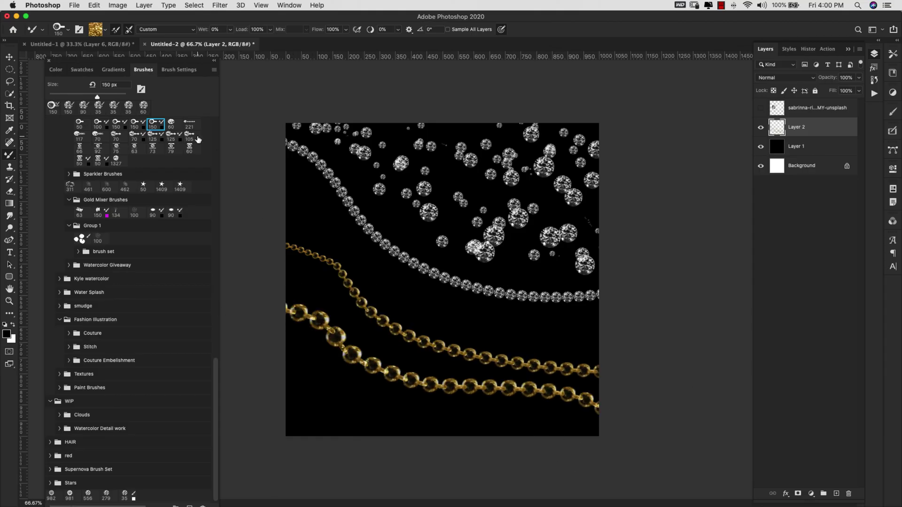
{"action": "key", "text": "super+z"}
- Use other chain brush presets to paint a diamond chain, a white oval-link chain and a gold gem chain across the lower canvas
{"action": "left_click", "coordinate": [191, 124]}
{"action": "left_click", "coordinate": [172, 137]}
{"action": "mouse_move", "coordinate": [284, 196]}
{"action": "left_mouse_down"}
{"action": "mouse_move", "coordinate": [387, 290]}
{"action": "mouse_move", "coordinate": [713, 458]}
{"action": "left_mouse_up"}
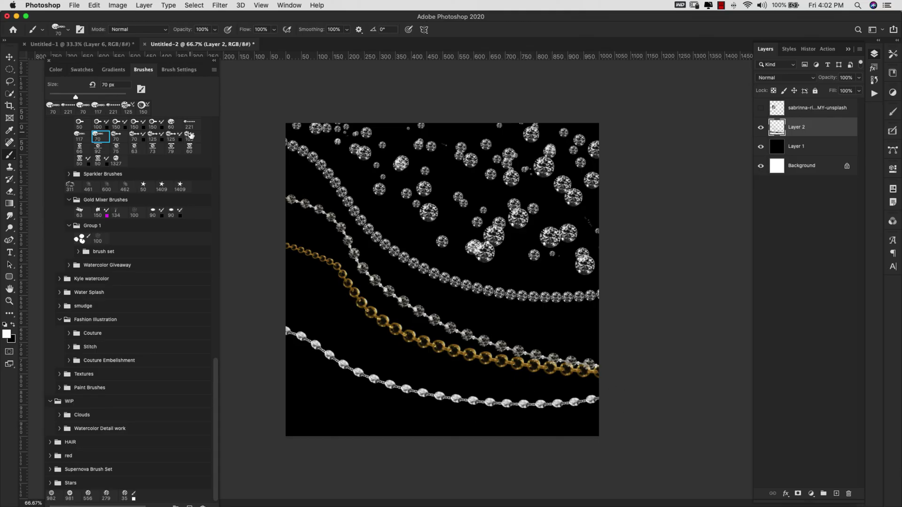
{"action": "left_click", "coordinate": [153, 136]}
{"action": "left_click_drag", "start_coordinate": [285, 376], "coordinate": [630, 413]}
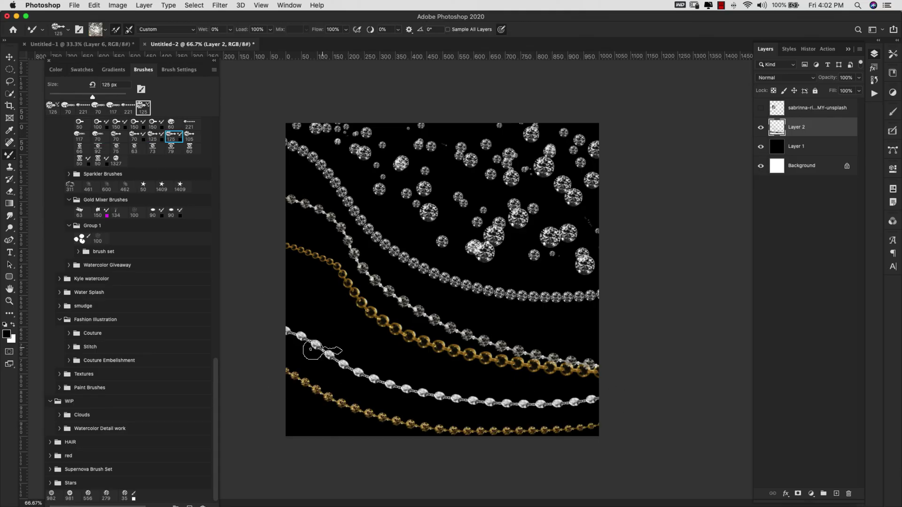
- Add a thin silver gem chain and, with the 105 px mixer preset, a pink gem chain between the existing chains
{"action": "left_click_drag", "start_coordinate": [291, 289], "coordinate": [599, 393]}
{"action": "left_click", "coordinate": [80, 149]}
{"action": "left_click_drag", "start_coordinate": [286, 263], "coordinate": [708, 384]}
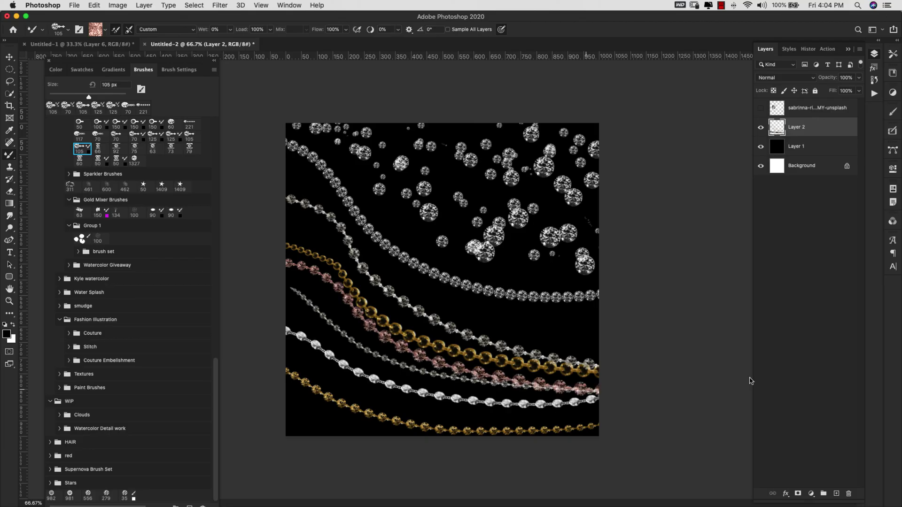